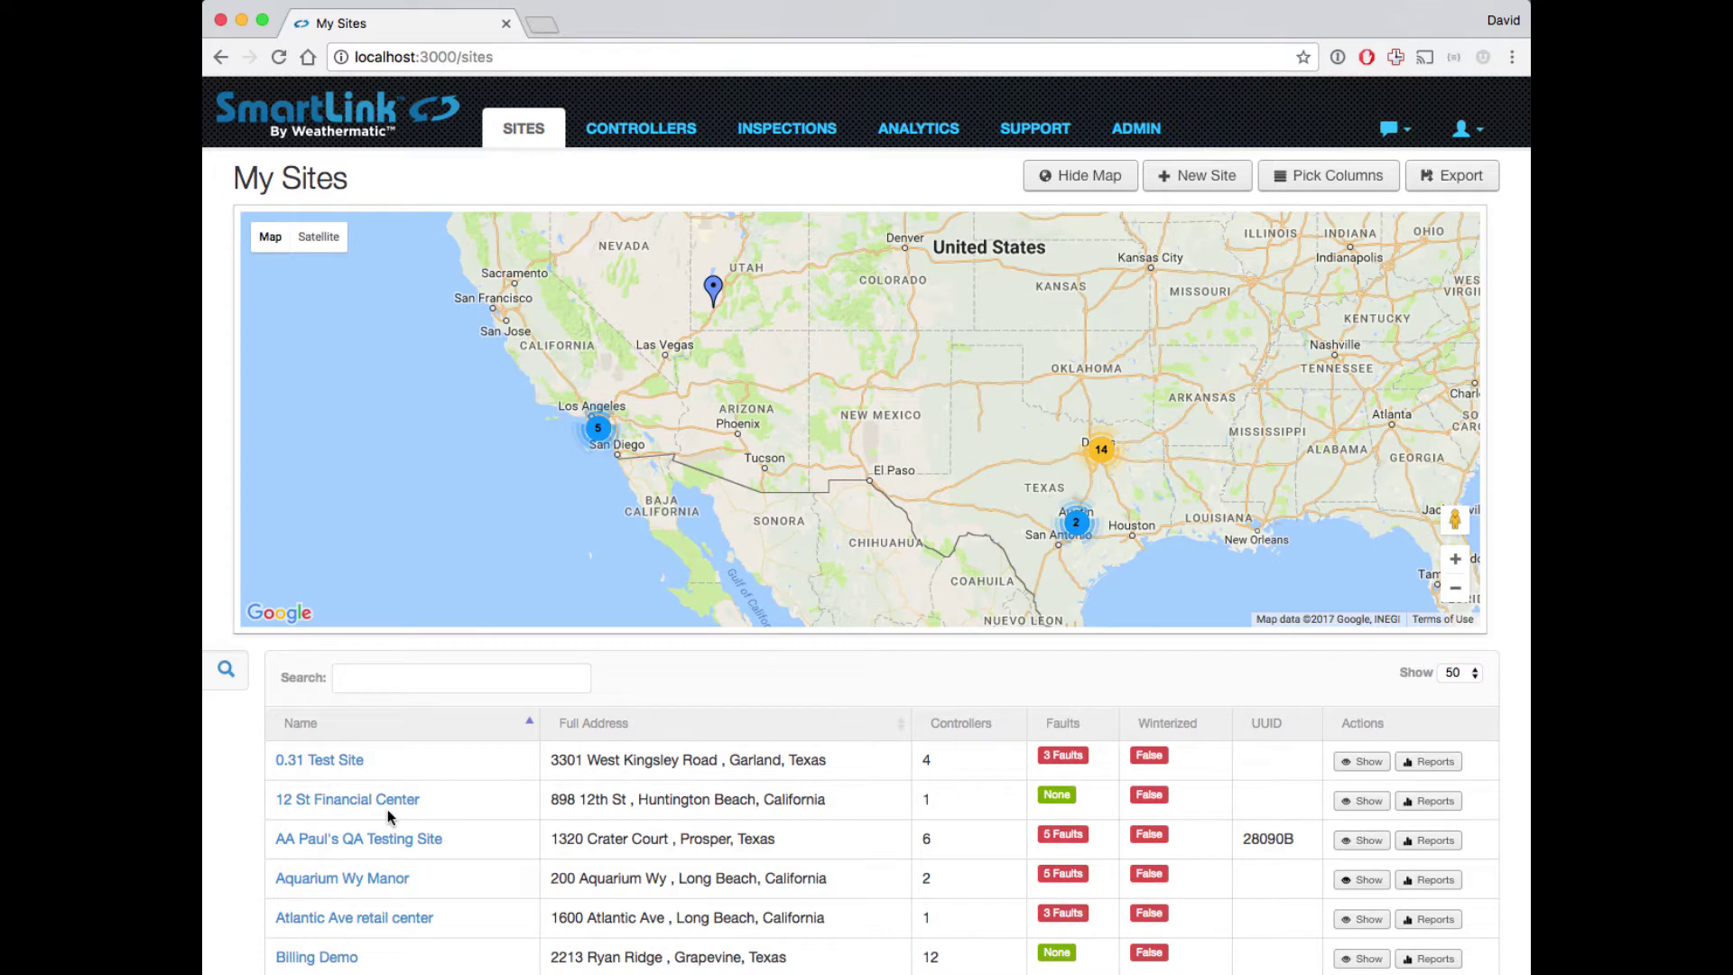
Step: Open the Atlantic Ave retail center site from the My Sites table
{"action": "left_click", "coordinate": [391, 915]}
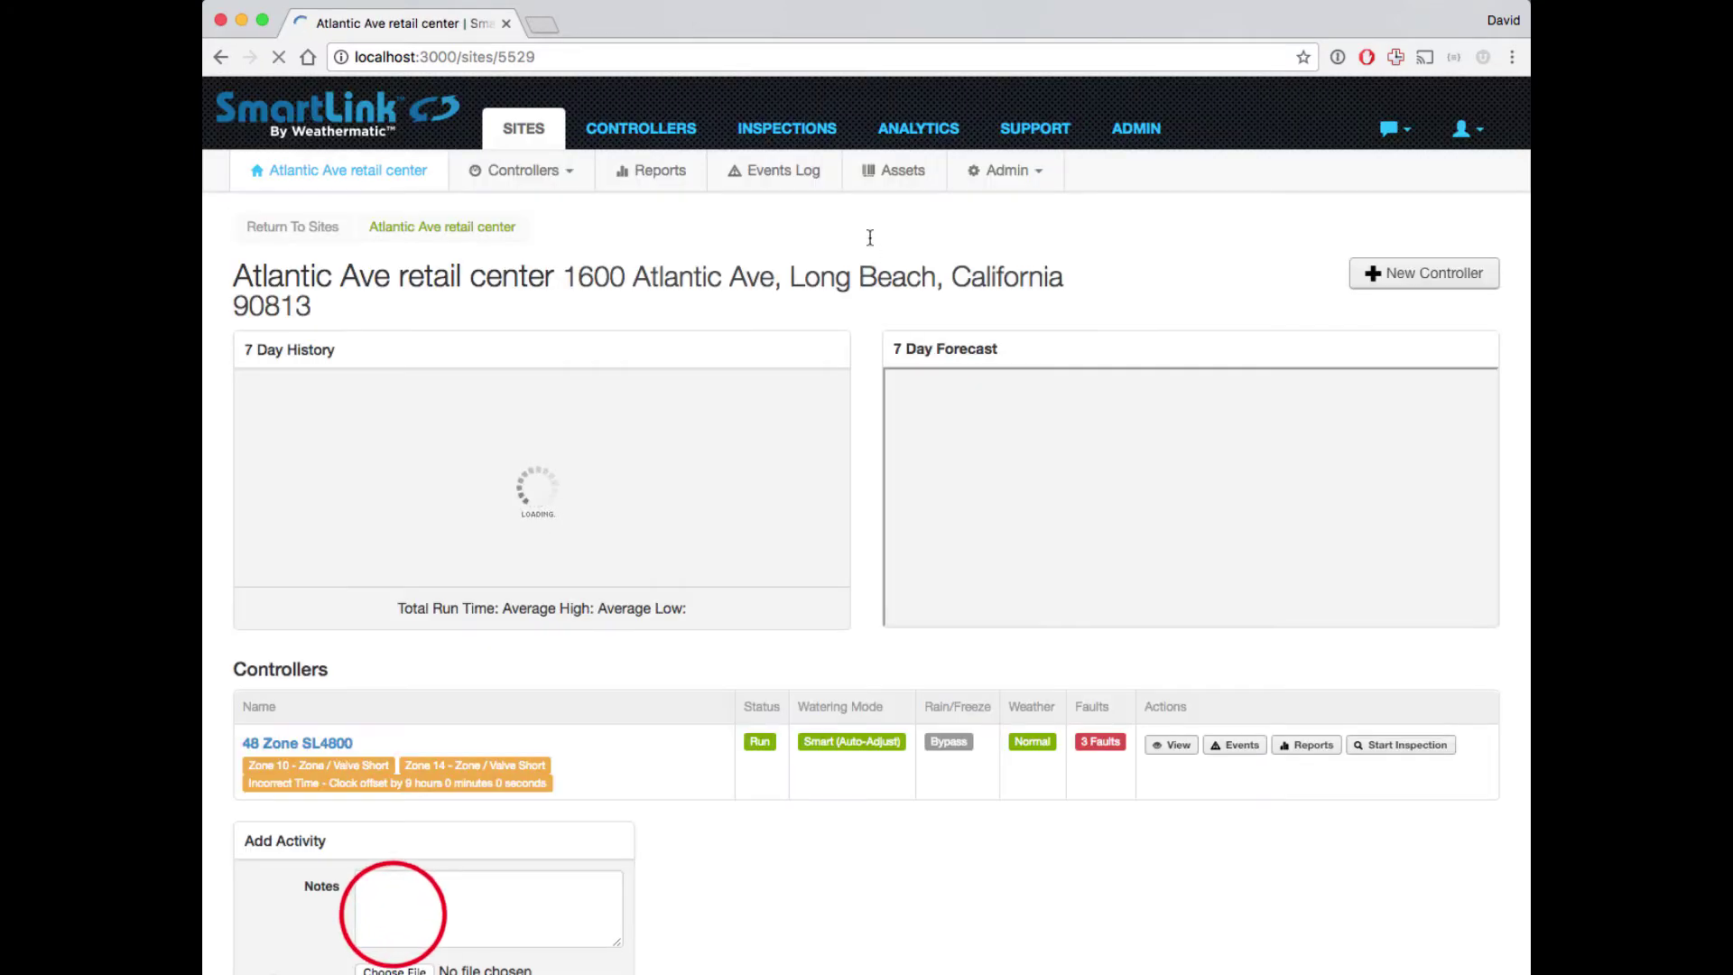
Step: Go to the site's Assets log and start a new asset entry with Add Asset
{"action": "left_click", "coordinate": [899, 176]}
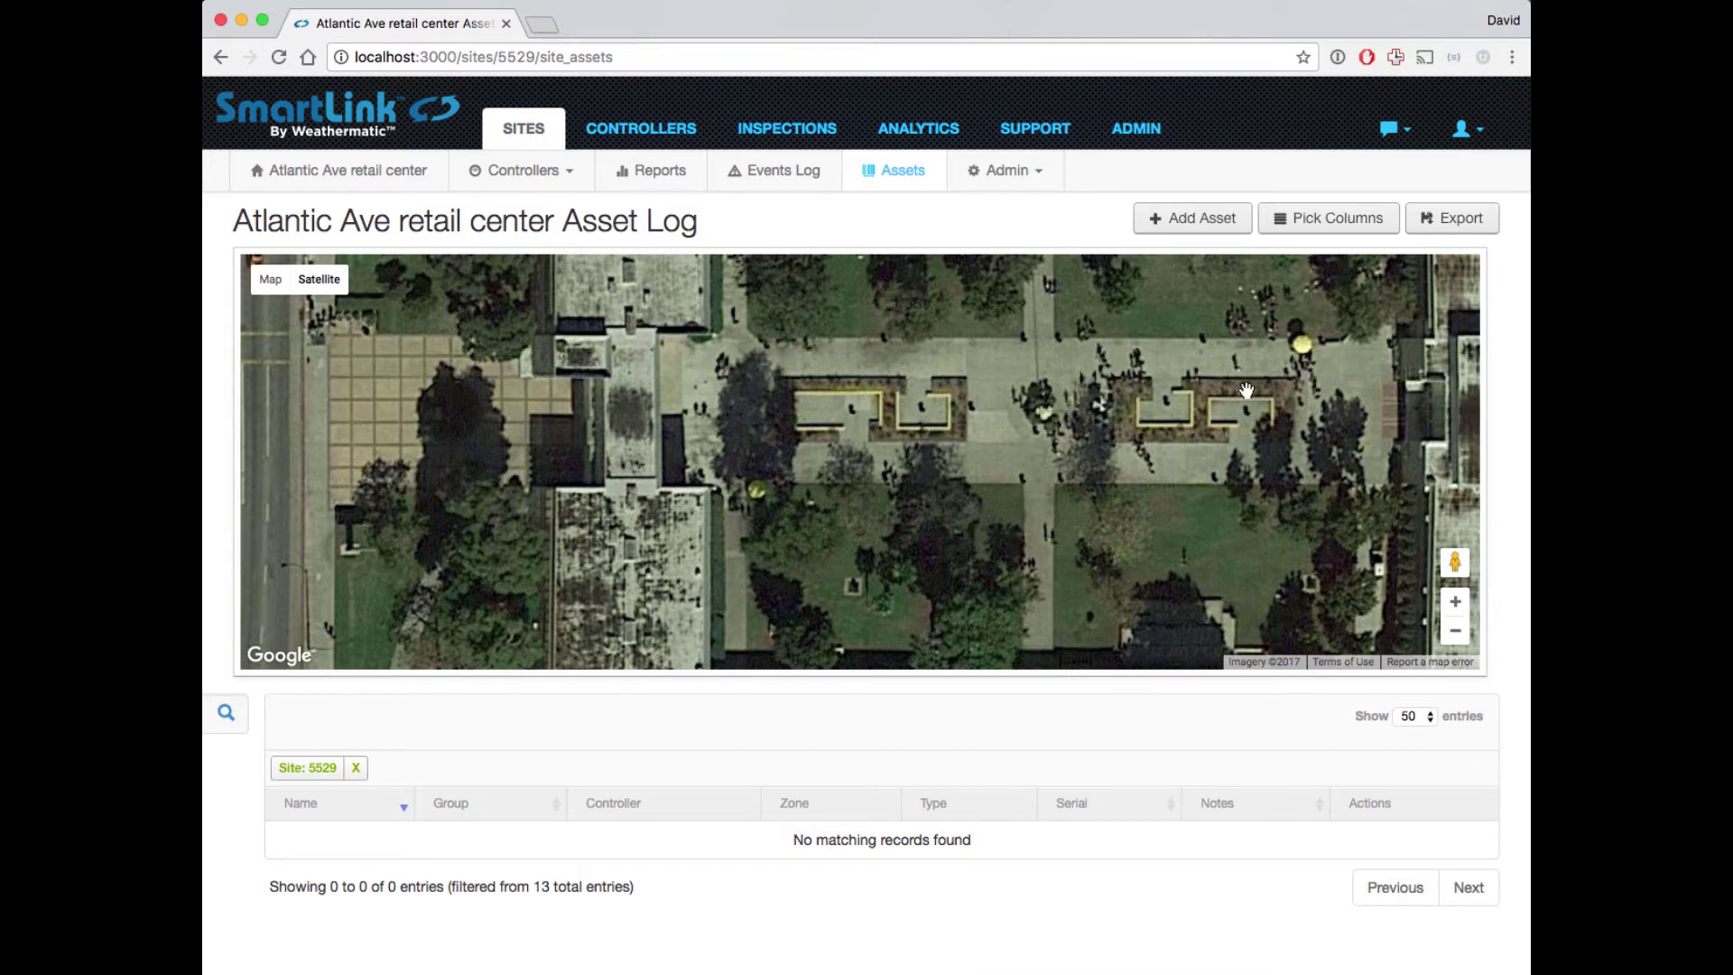
{"action": "left_click", "coordinate": [1158, 222]}
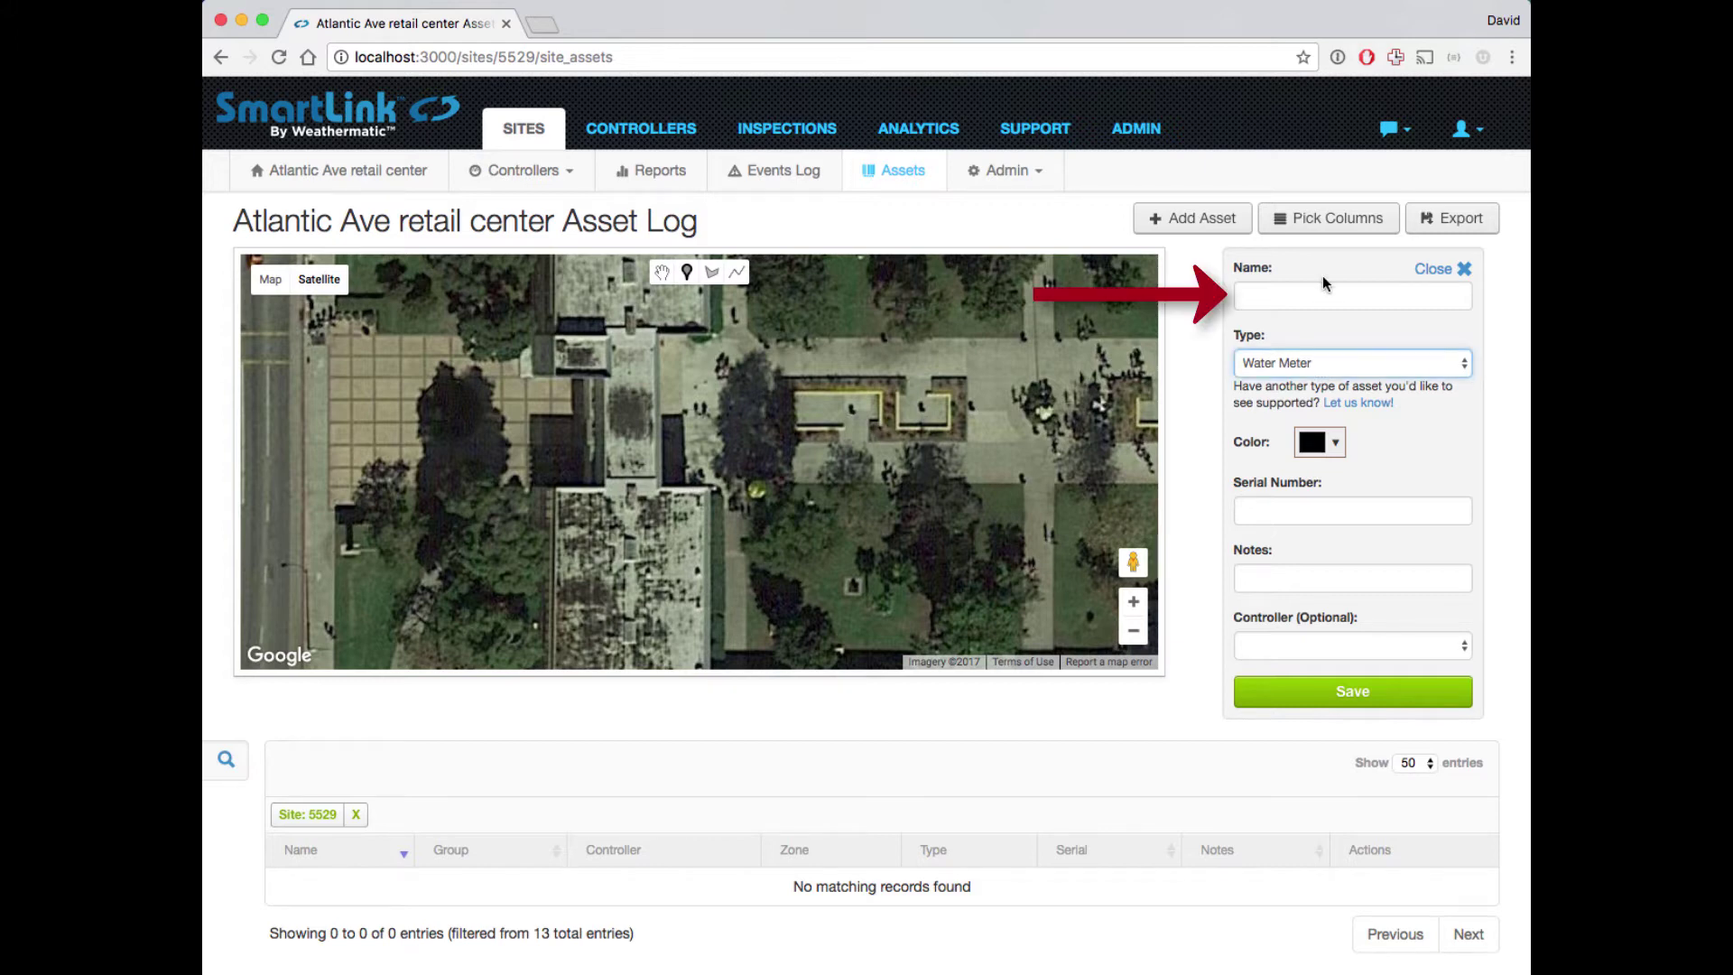
Step: Keep Water Meter as the type and pin the asset on the lawn beside the building
{"action": "left_click", "coordinate": [1383, 366]}
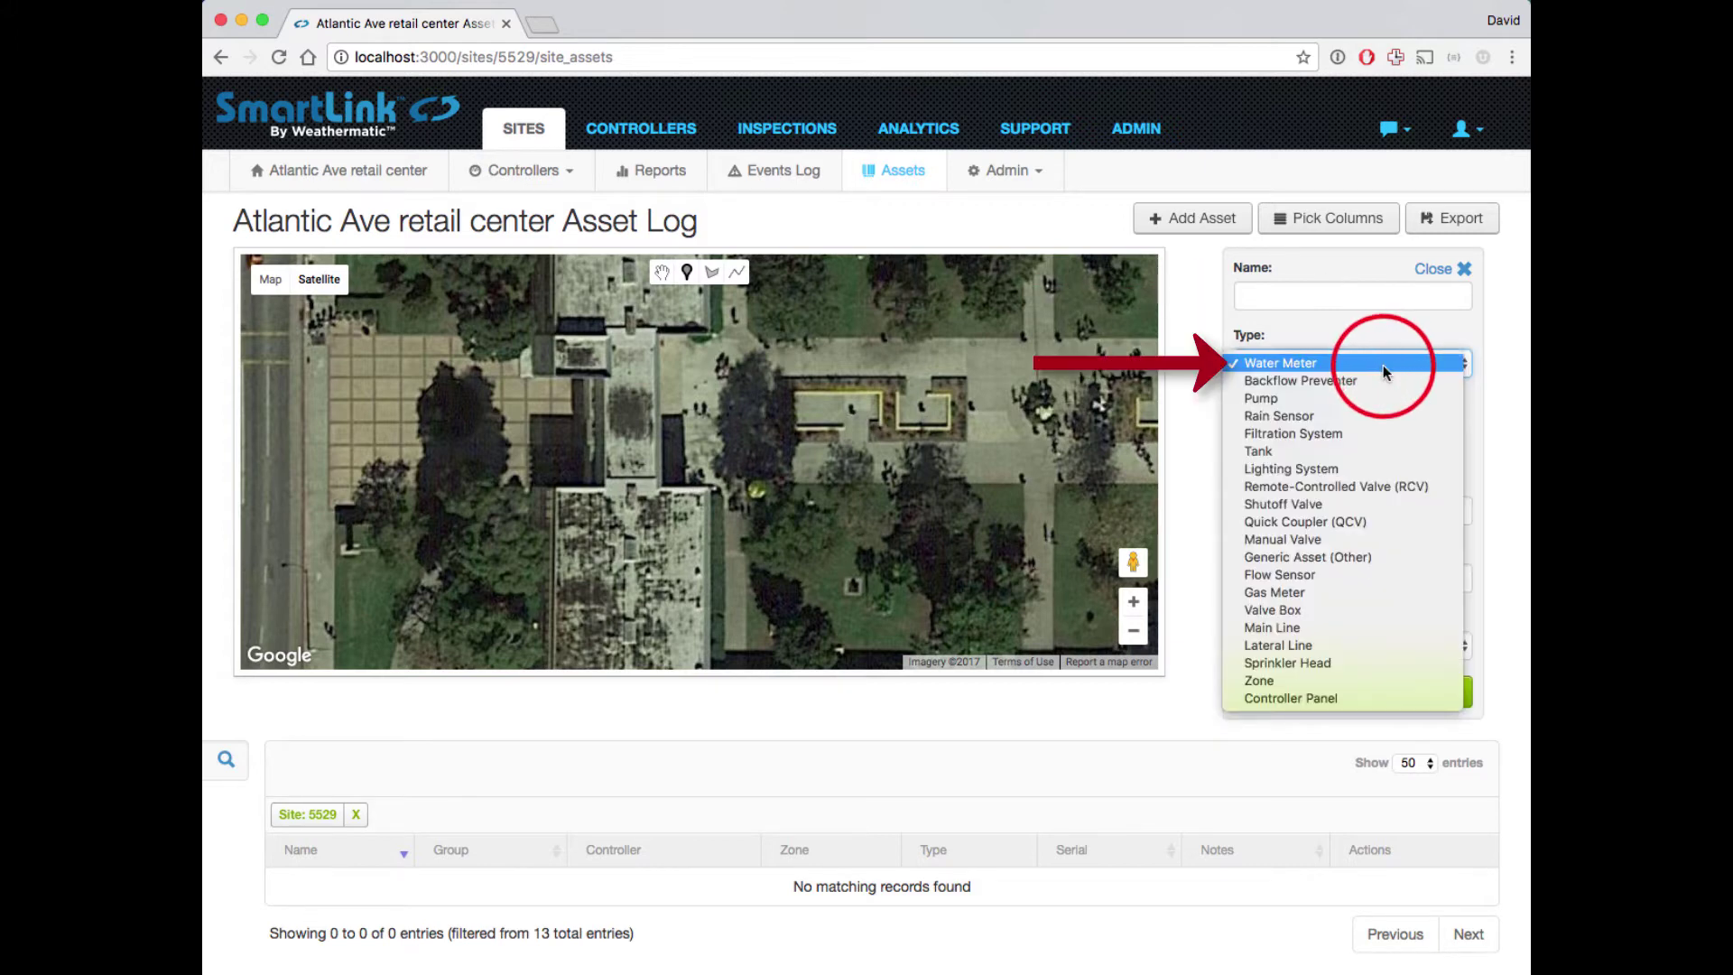
{"action": "left_click", "coordinate": [1383, 365]}
{"action": "left_click", "coordinate": [1332, 442]}
{"action": "left_click", "coordinate": [1333, 444]}
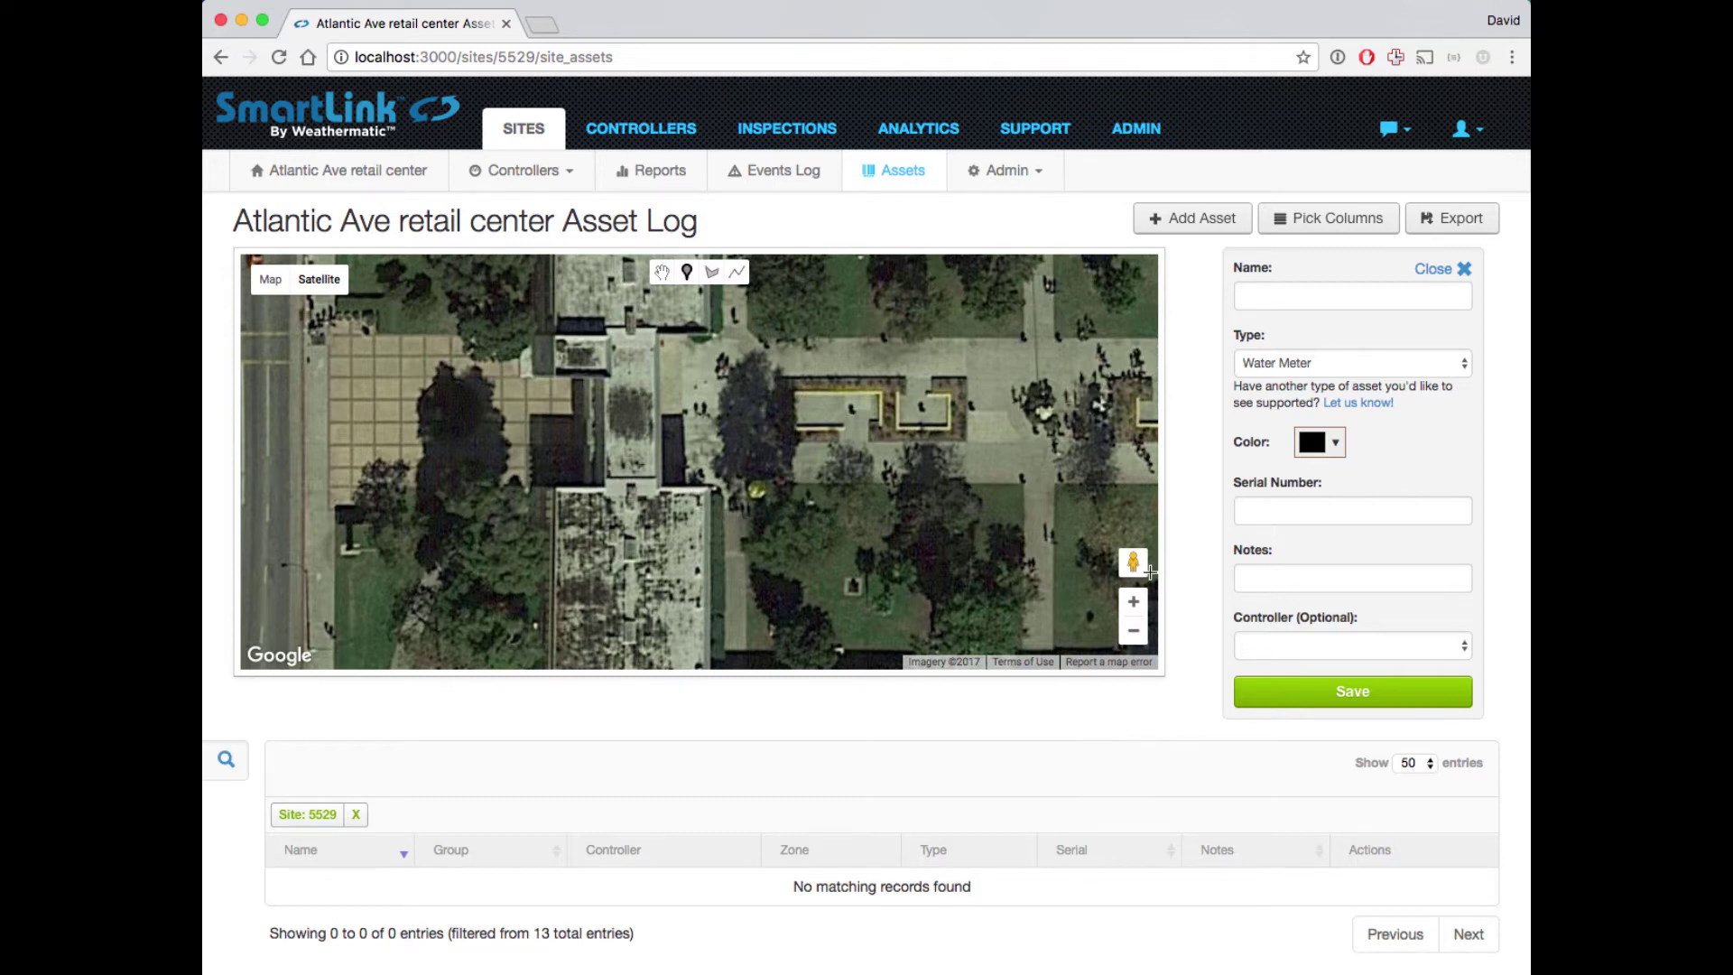
{"action": "left_click", "coordinate": [686, 273]}
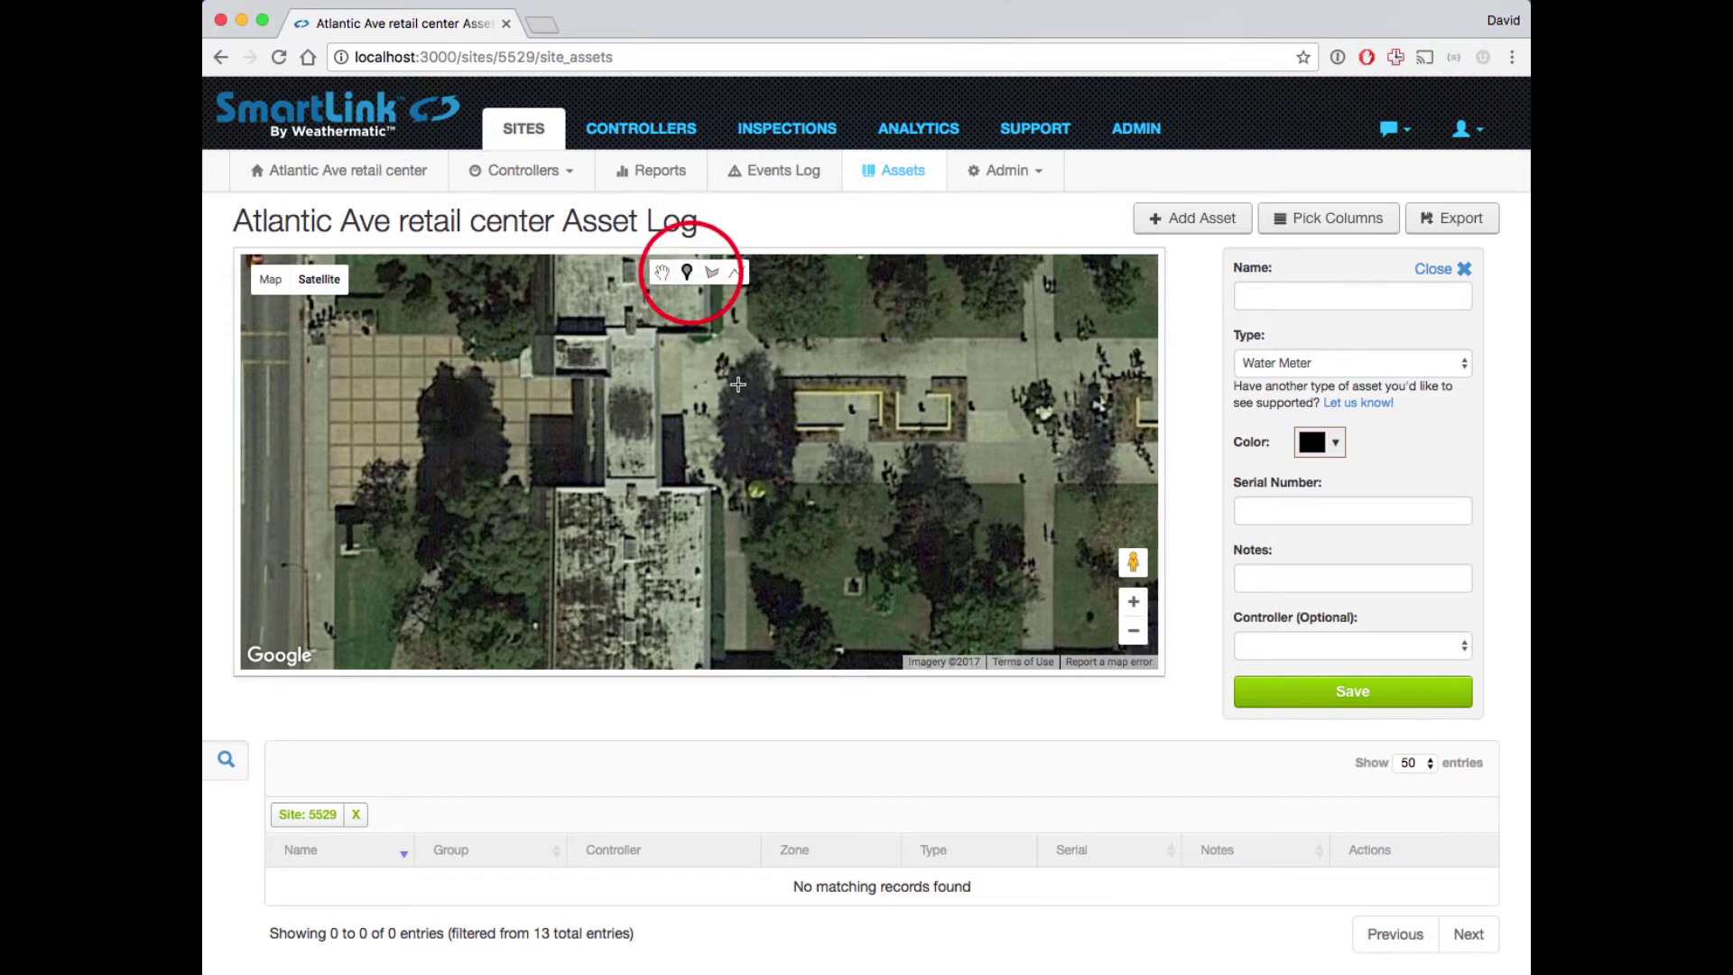
{"action": "left_click", "coordinate": [748, 585]}
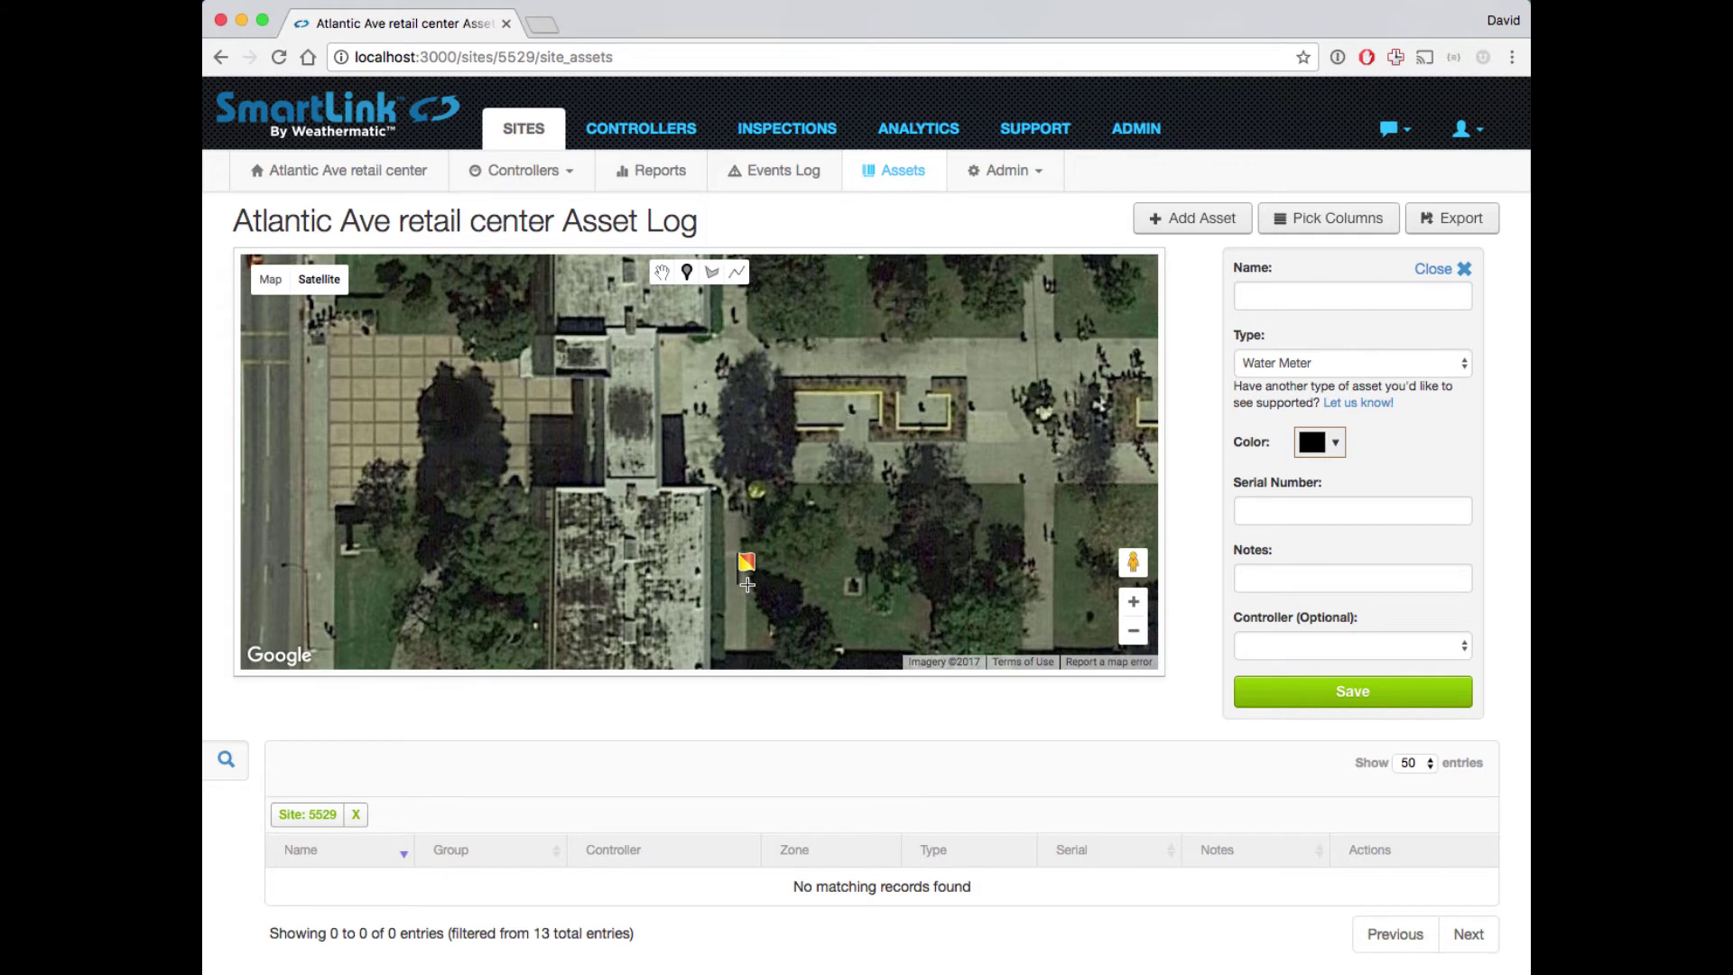
Step: Name the water meter City Meter, colour it purple, and enter serial 444334422
{"action": "left_click", "coordinate": [1343, 298]}
{"action": "type", "text": "City Meter"}
{"action": "key", "text": "Tab"}
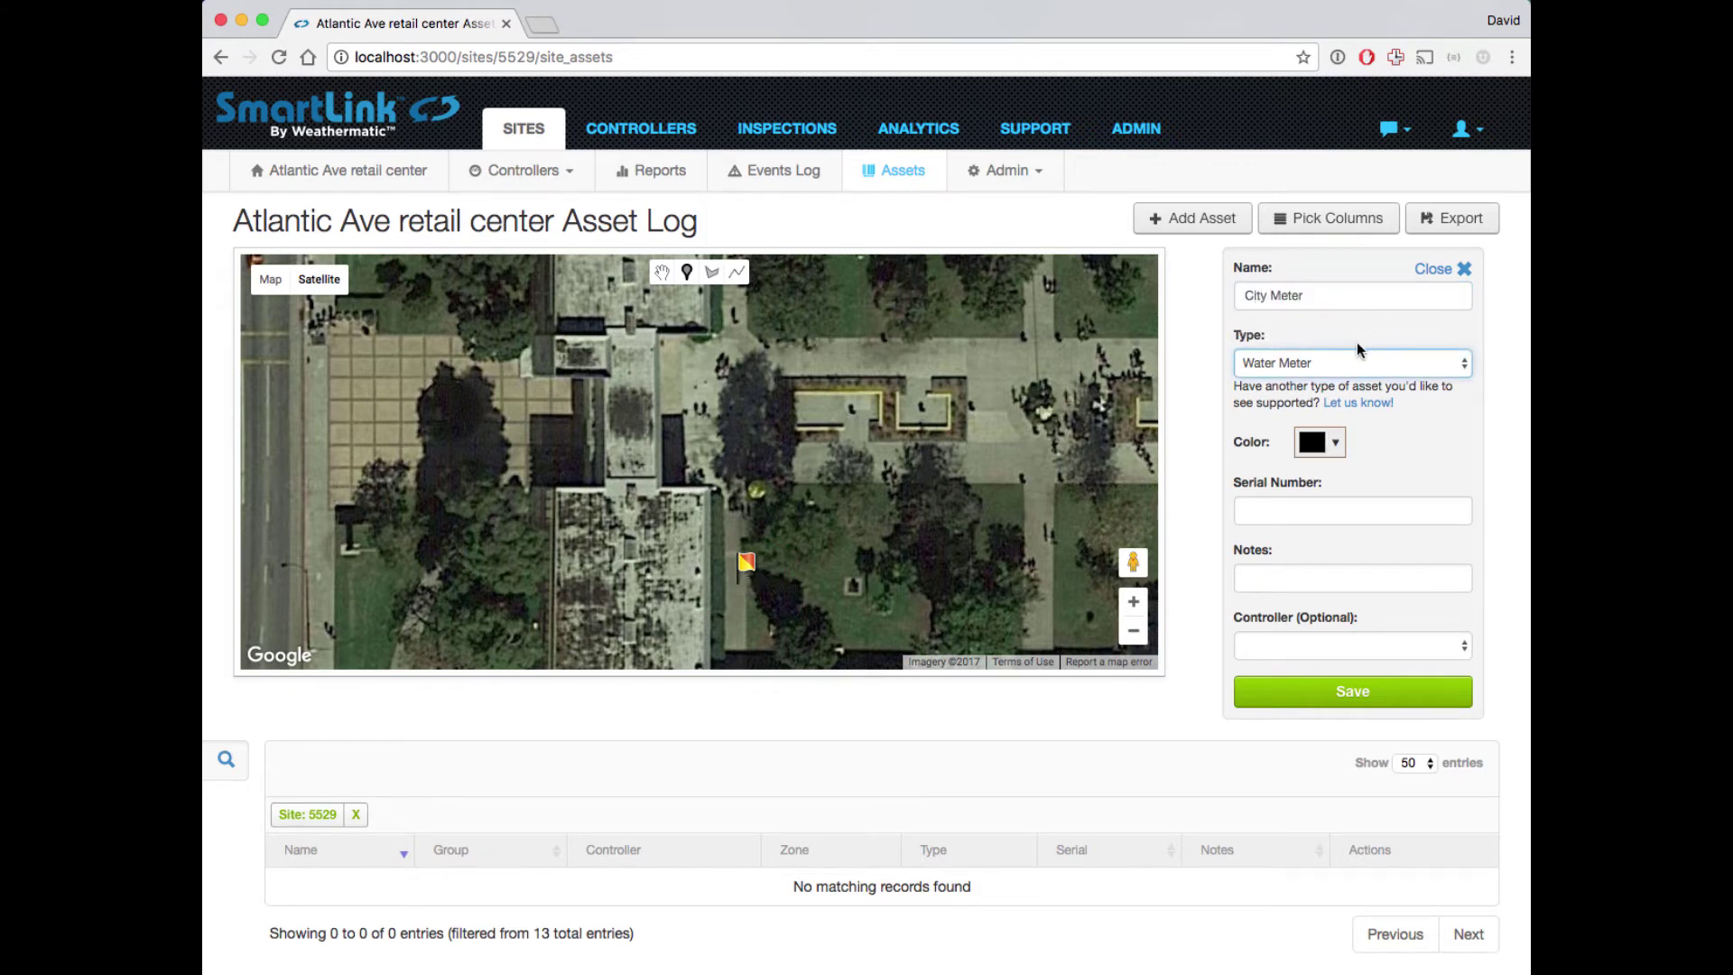
{"action": "left_click", "coordinate": [1362, 360]}
{"action": "left_click", "coordinate": [1362, 360]}
{"action": "left_click", "coordinate": [1343, 441]}
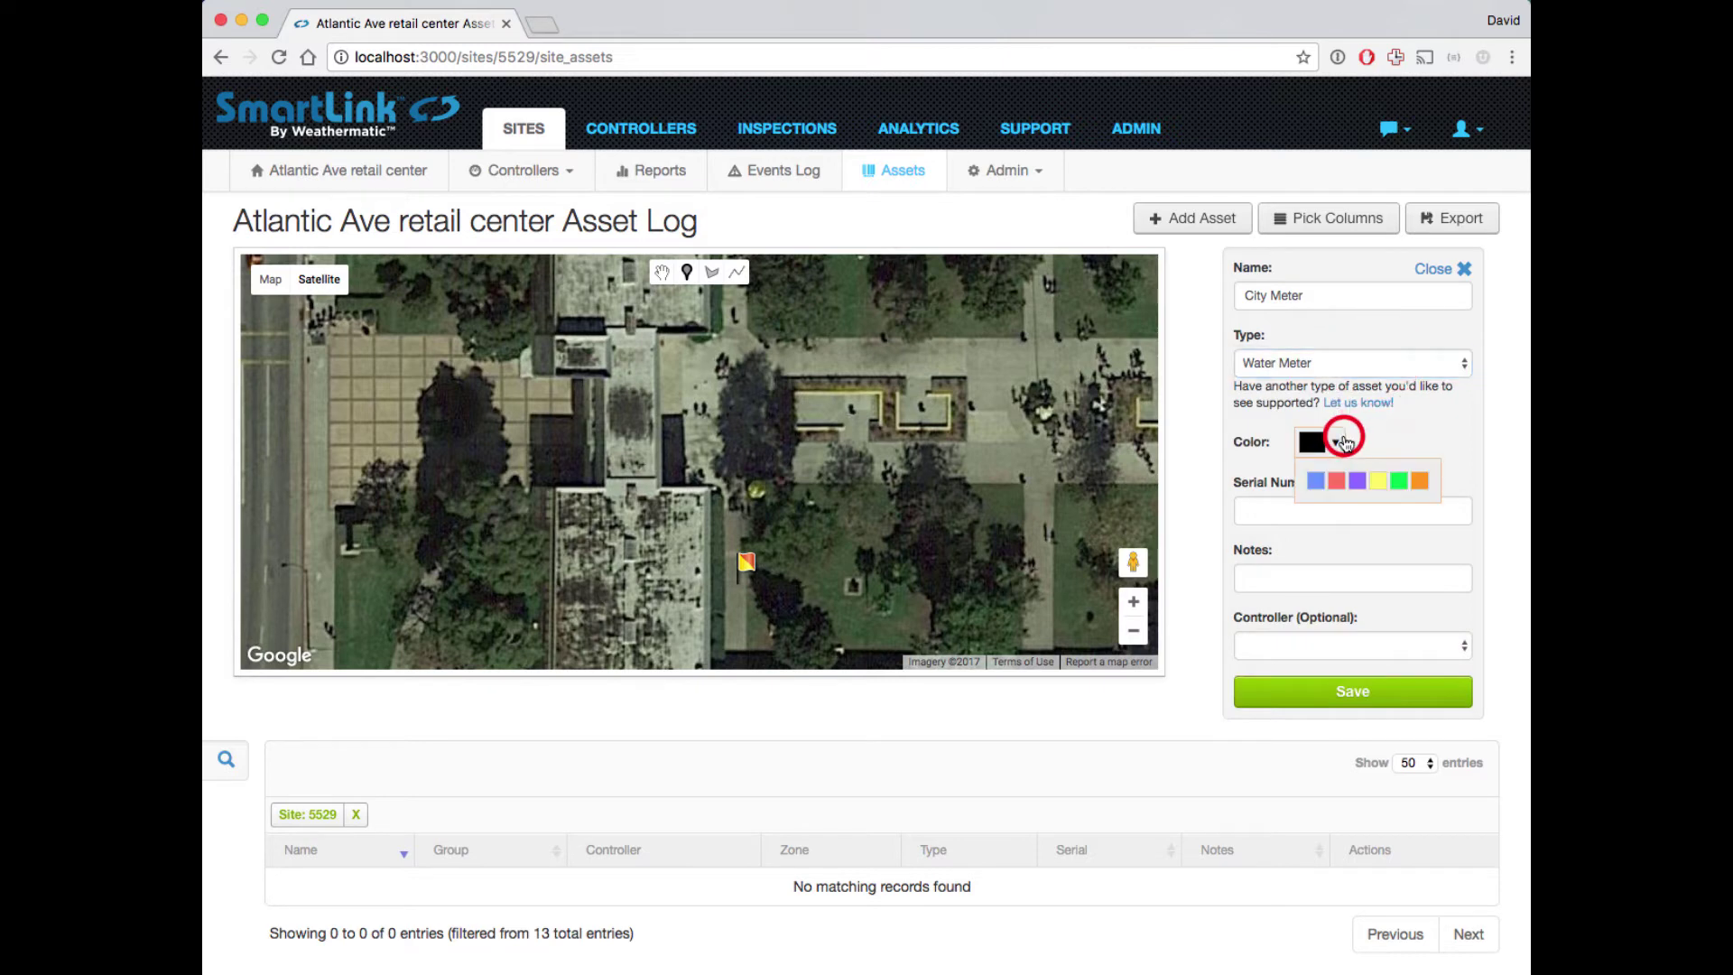
{"action": "left_click", "coordinate": [1350, 479]}
{"action": "left_click", "coordinate": [1338, 515]}
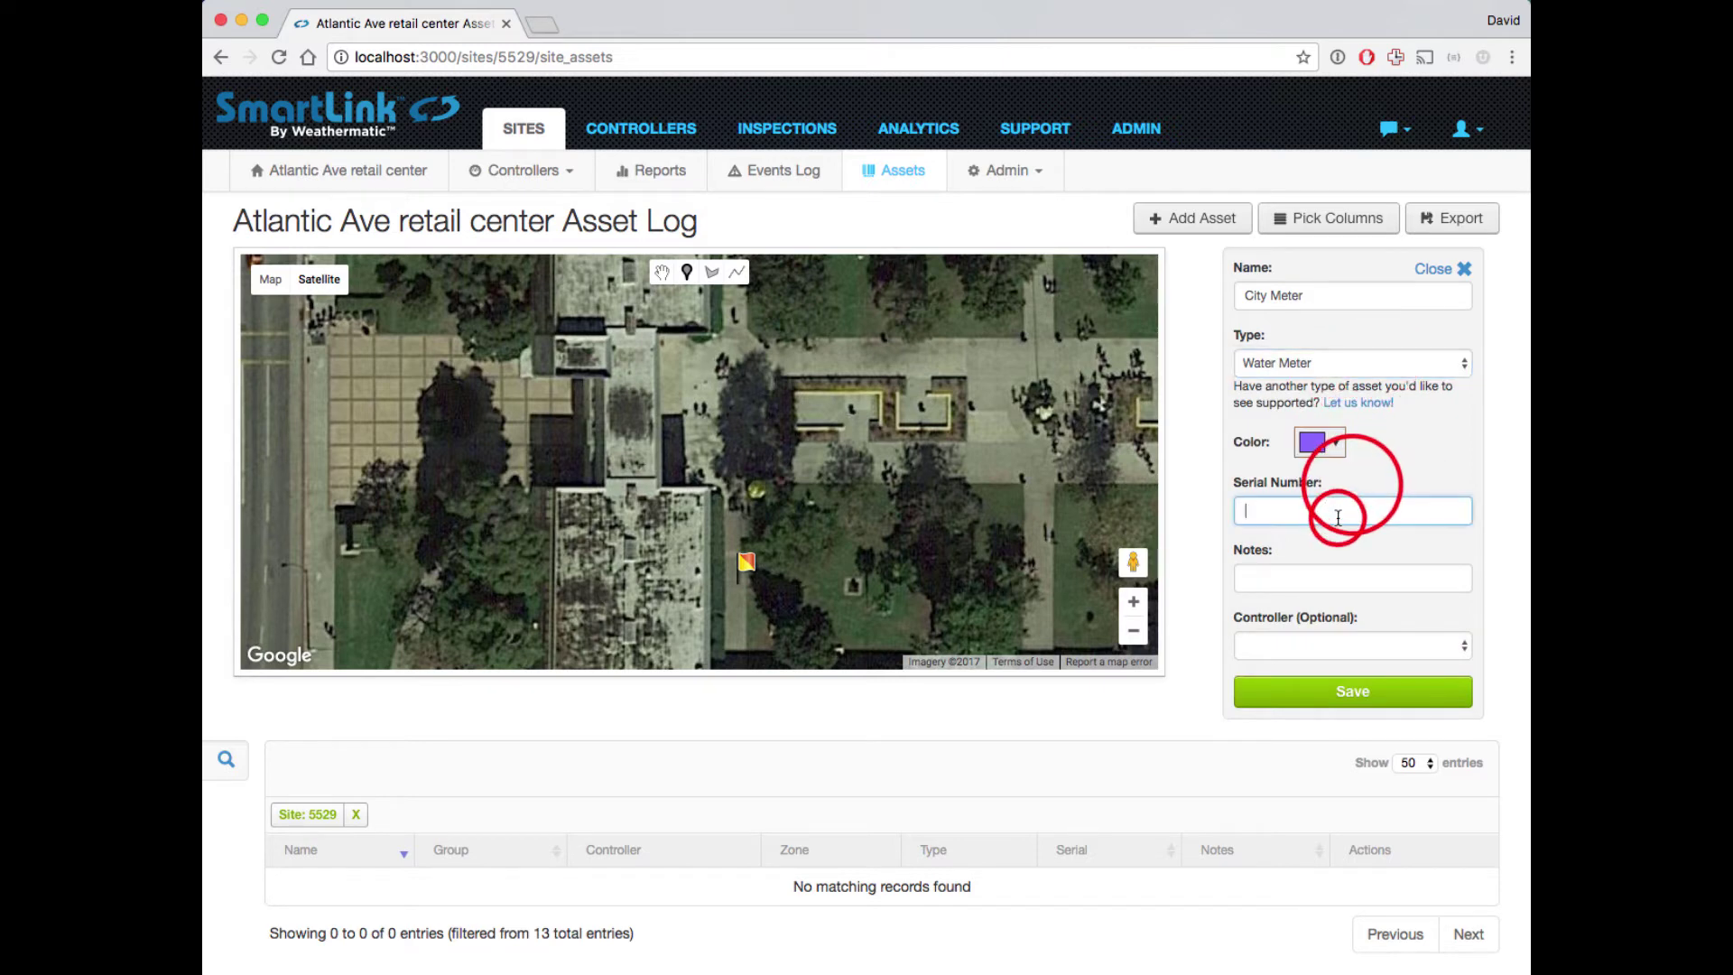
{"action": "type", "text": "444334422"}
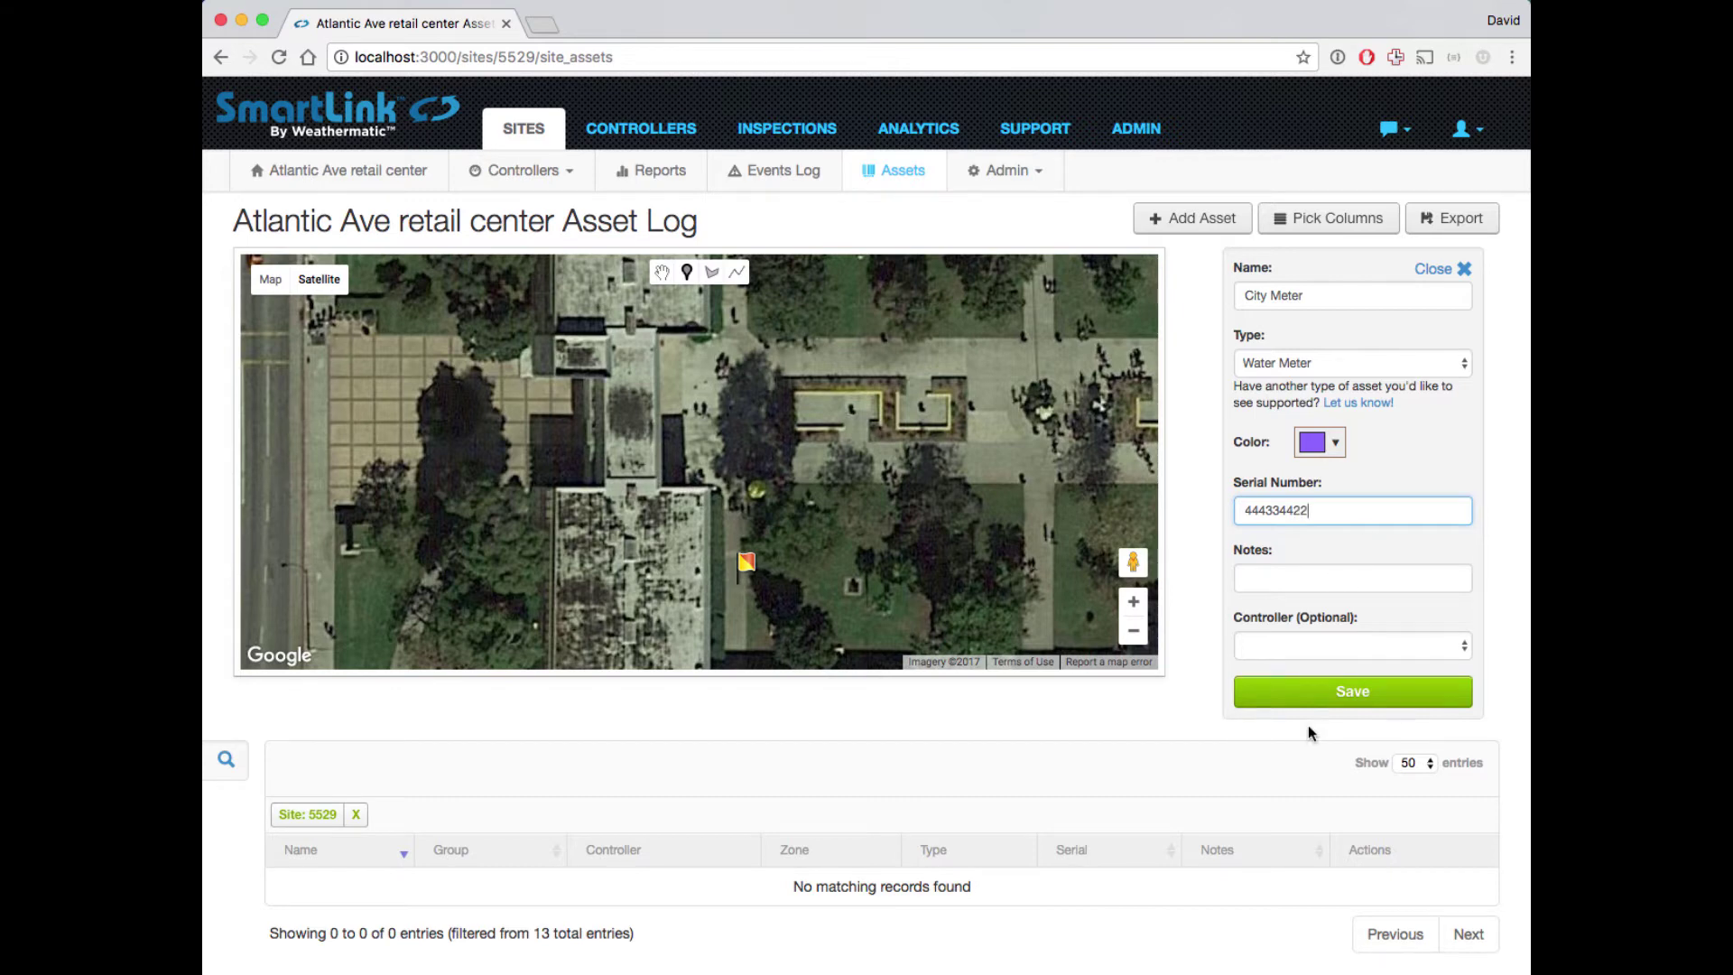
Step: Save City Meter, check its map pin popup, then open its row in the asset table
{"action": "left_click", "coordinate": [1324, 693]}
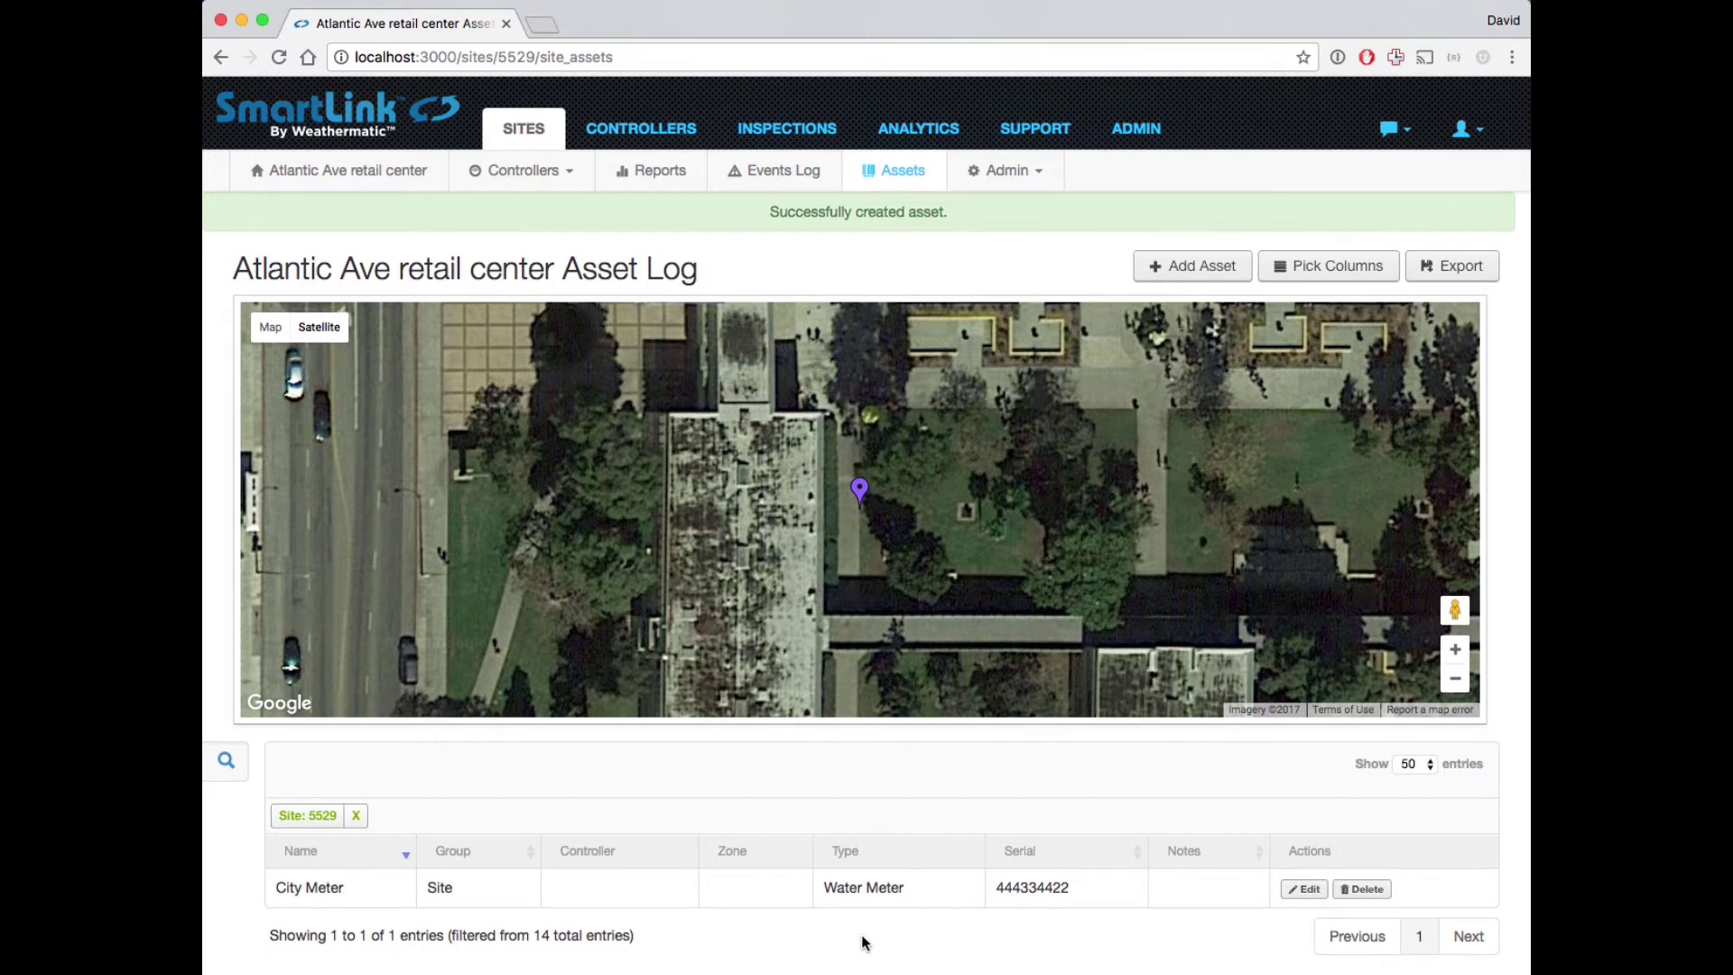
{"action": "left_click", "coordinate": [859, 490]}
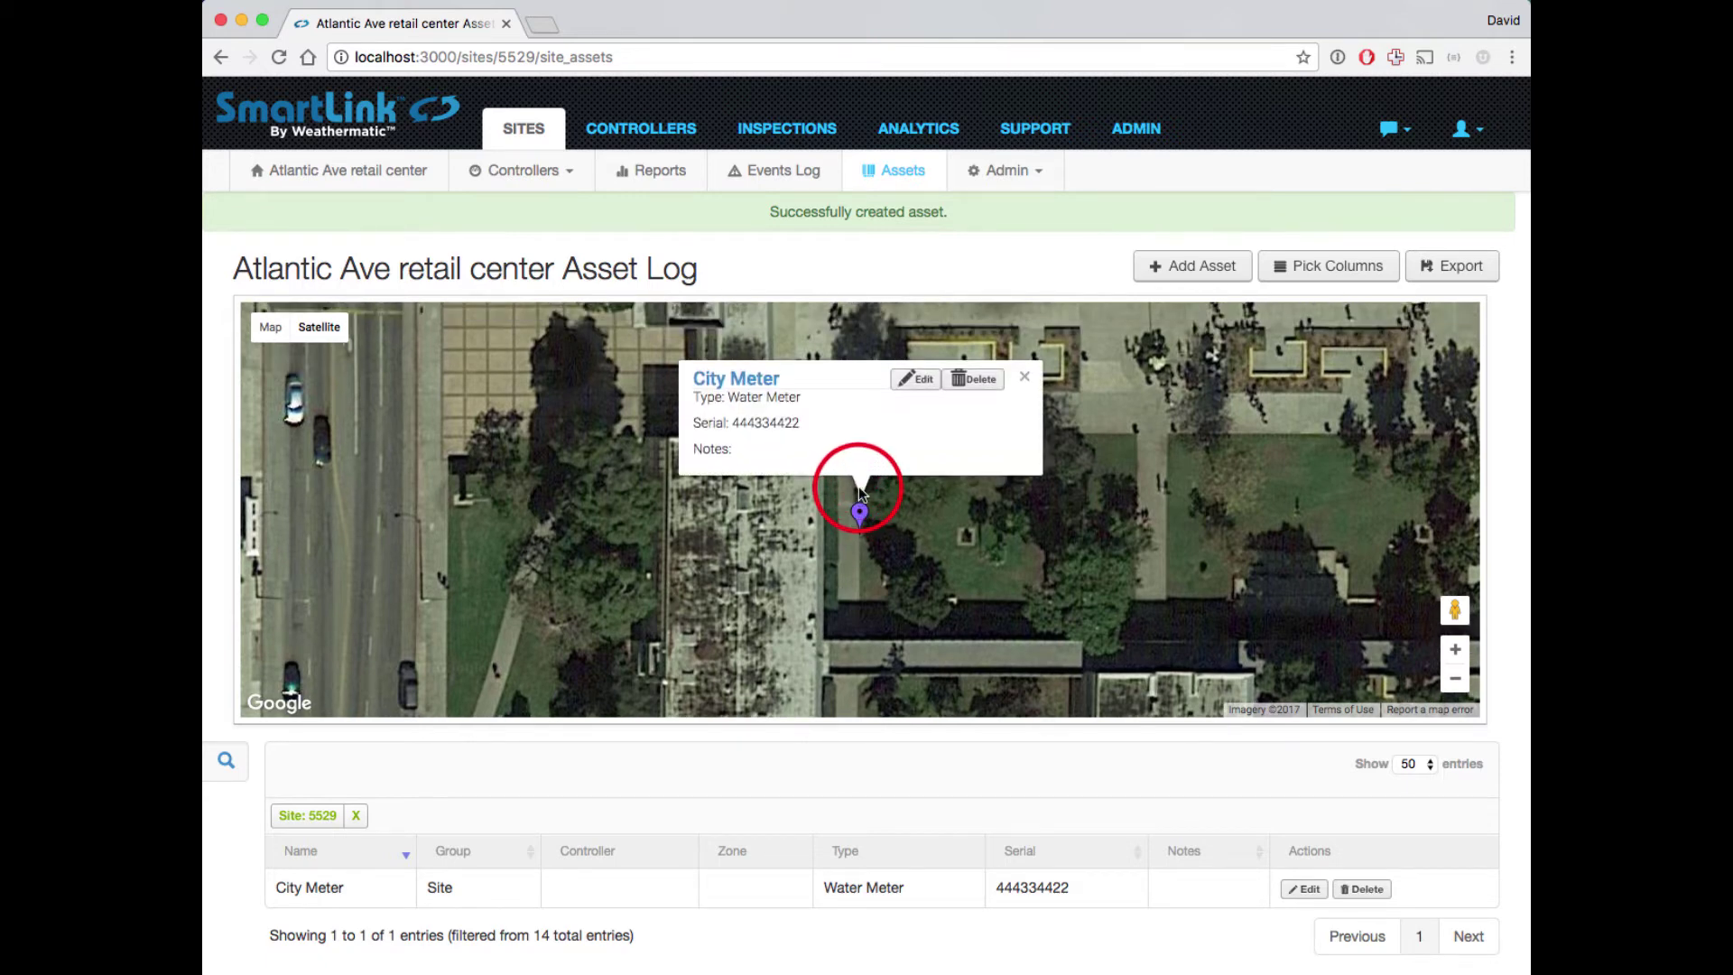
{"action": "left_click", "coordinate": [1026, 377]}
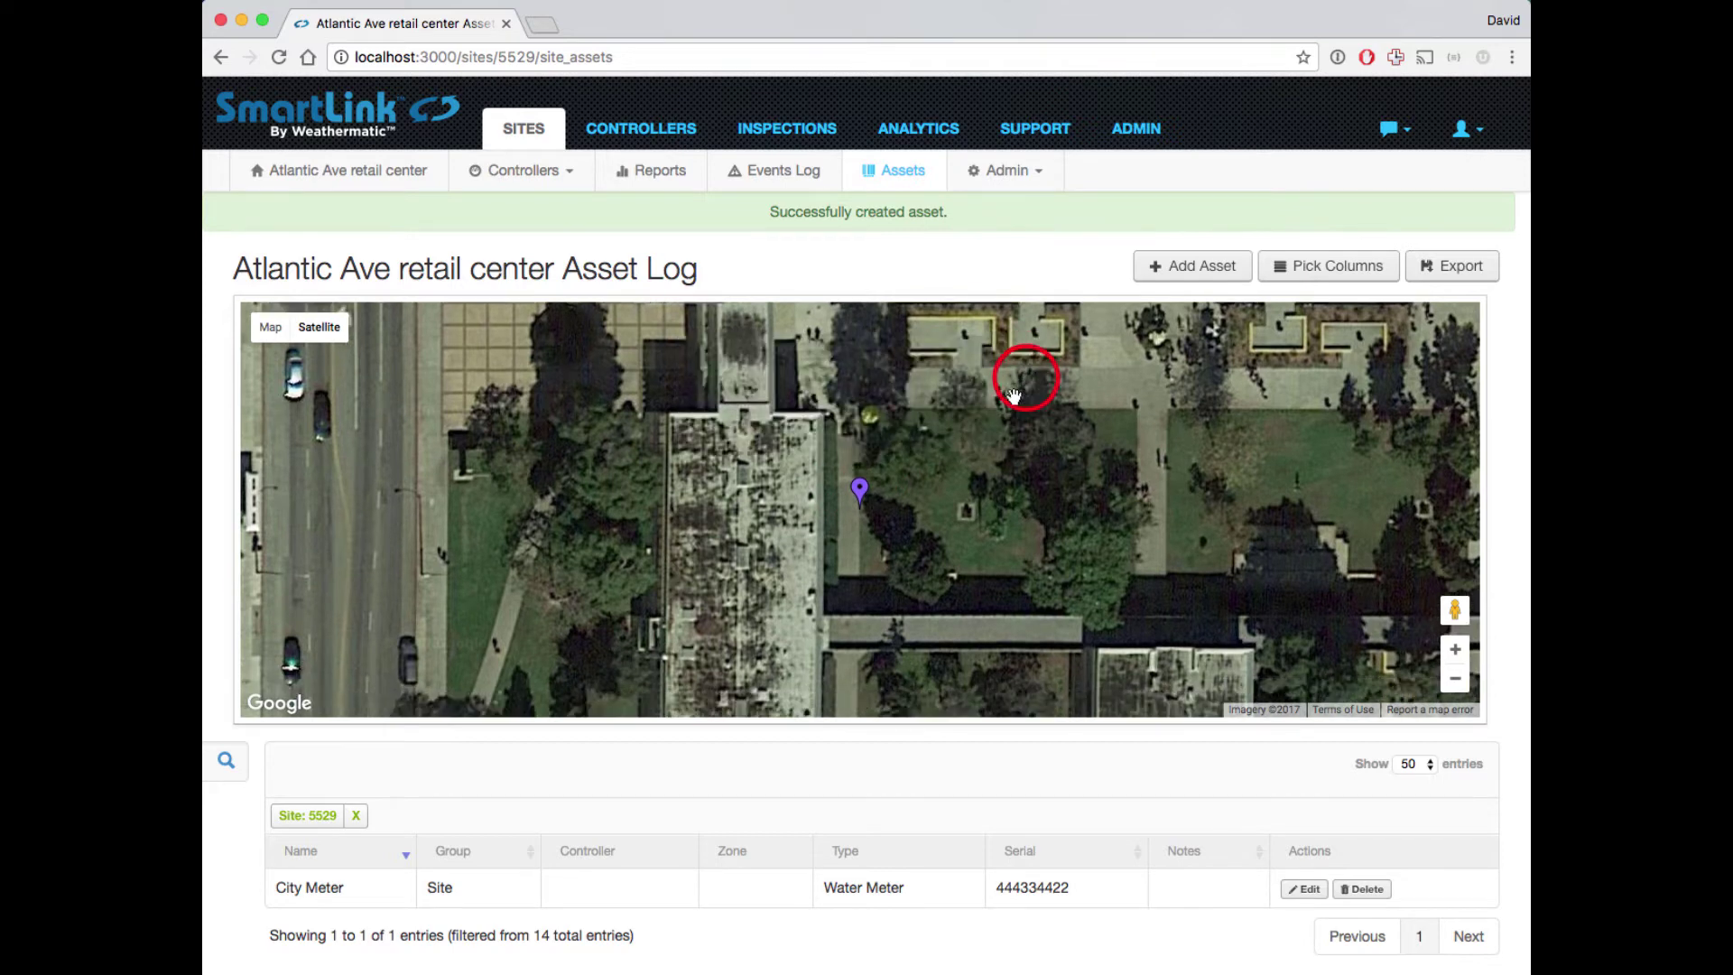
{"action": "left_click", "coordinate": [861, 885]}
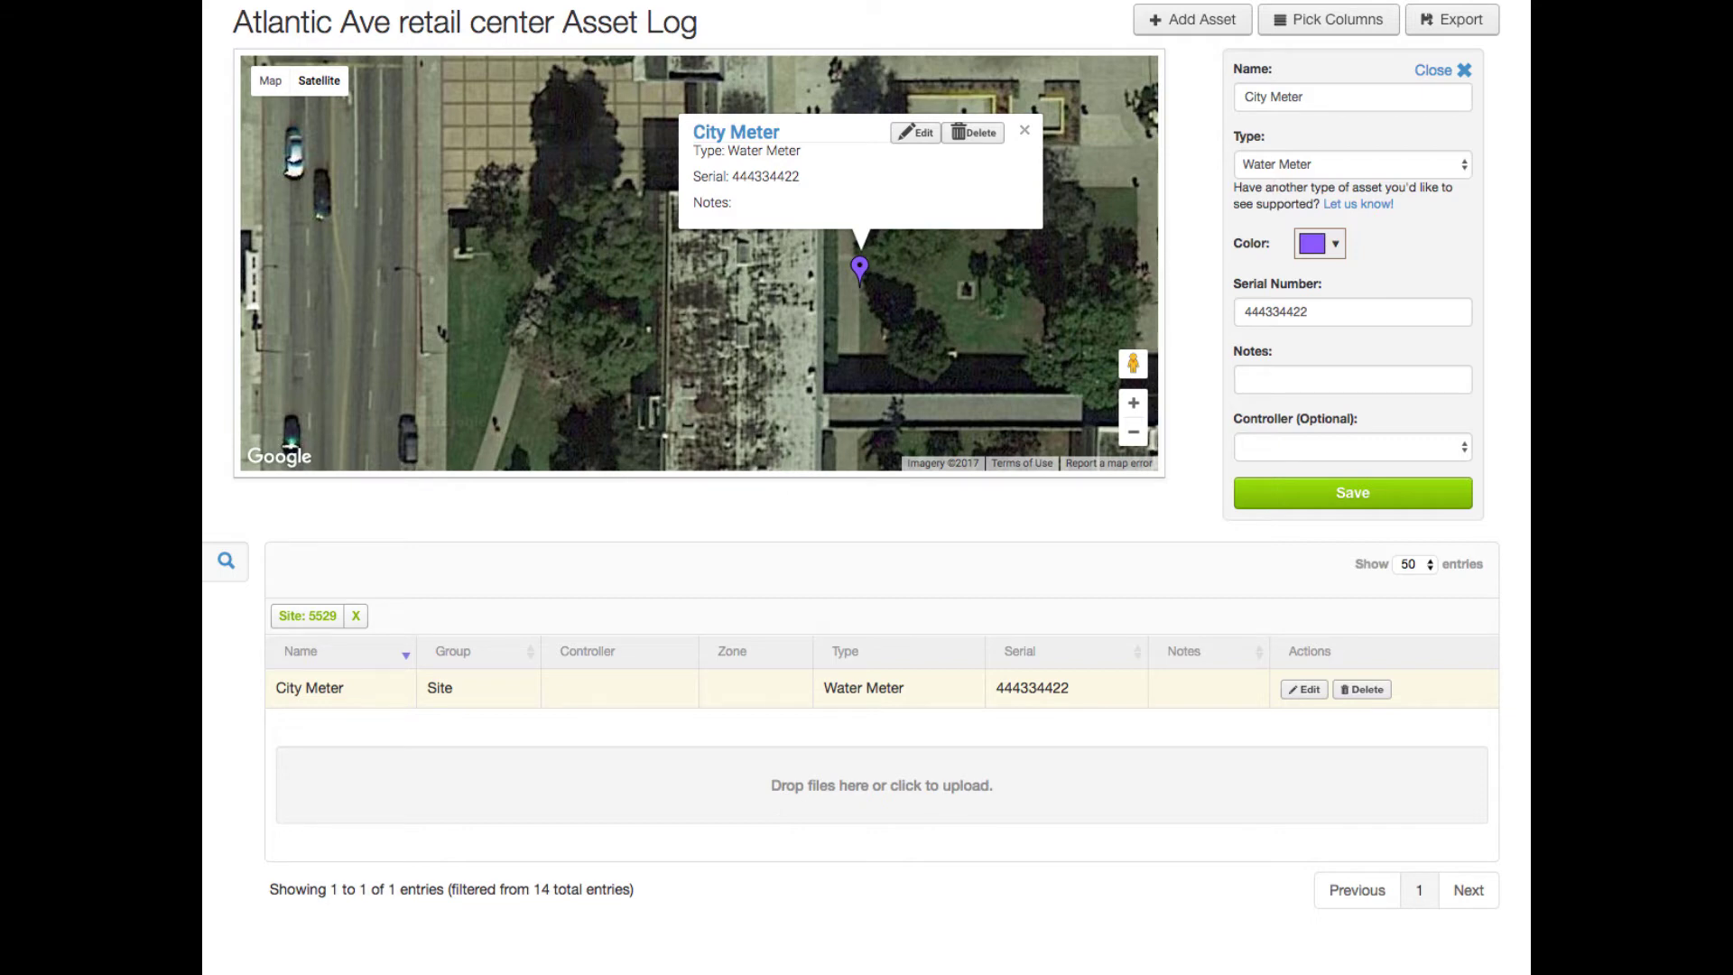
Step: Upload a meter photo to City Meter, preview it full size, and close the details
{"action": "left_click_drag", "start_coordinate": [1126, 537], "coordinate": [935, 778]}
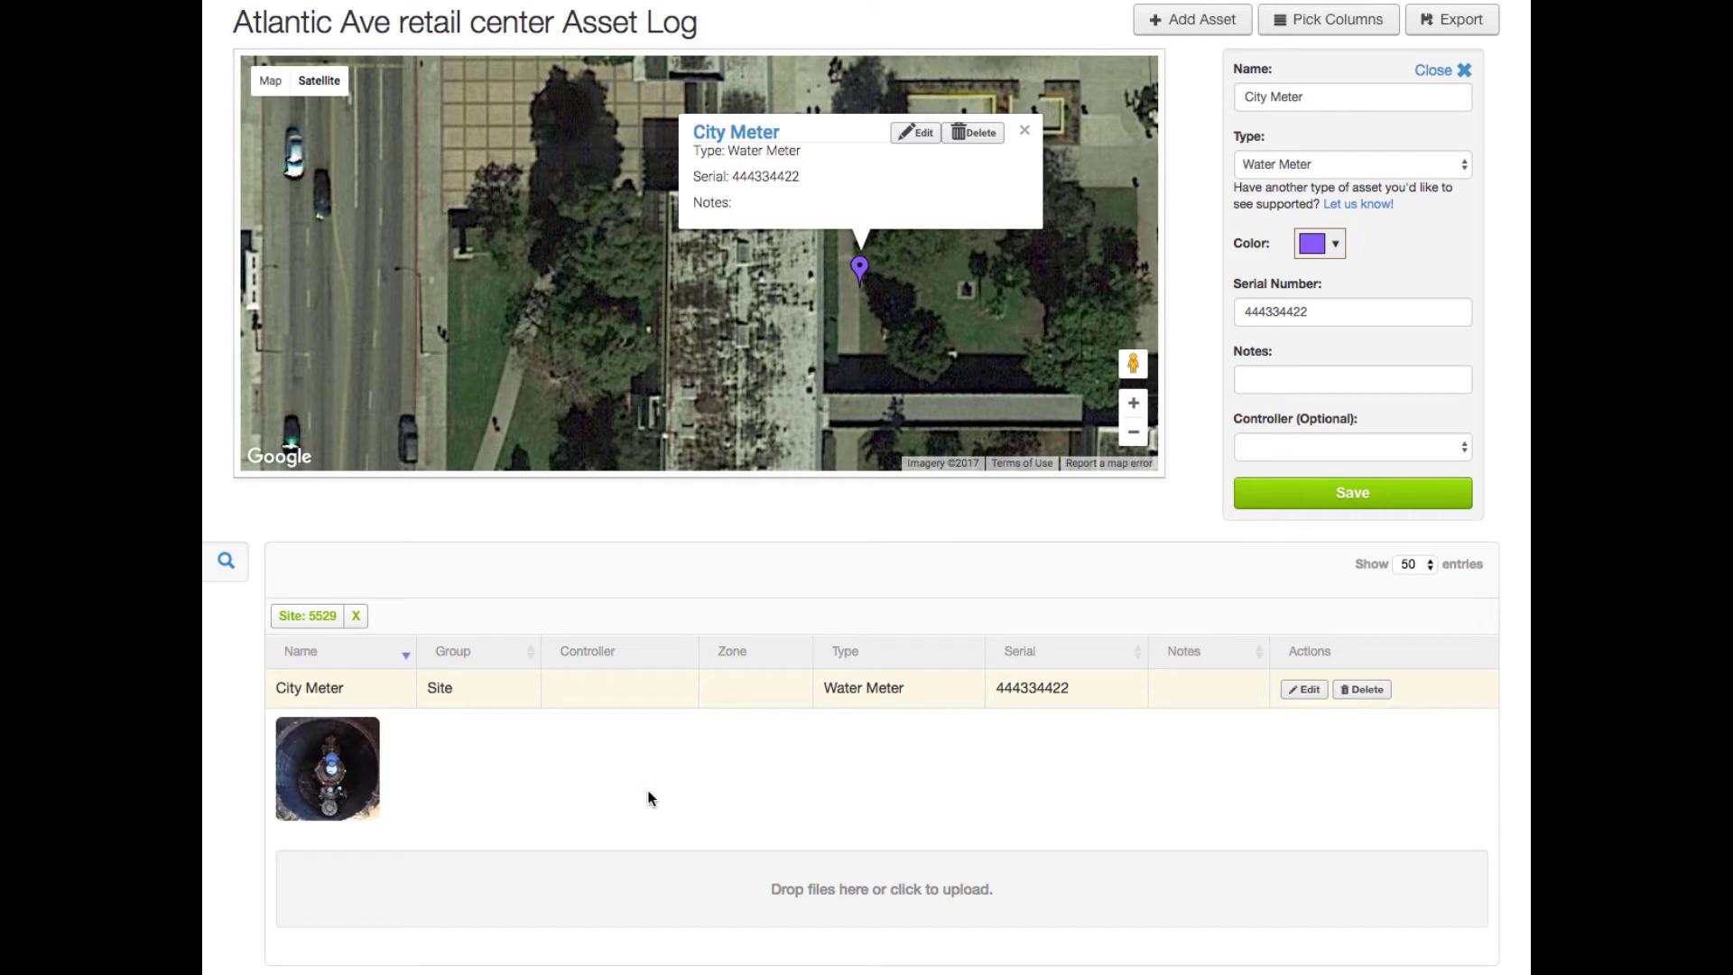
{"action": "left_click", "coordinate": [353, 761]}
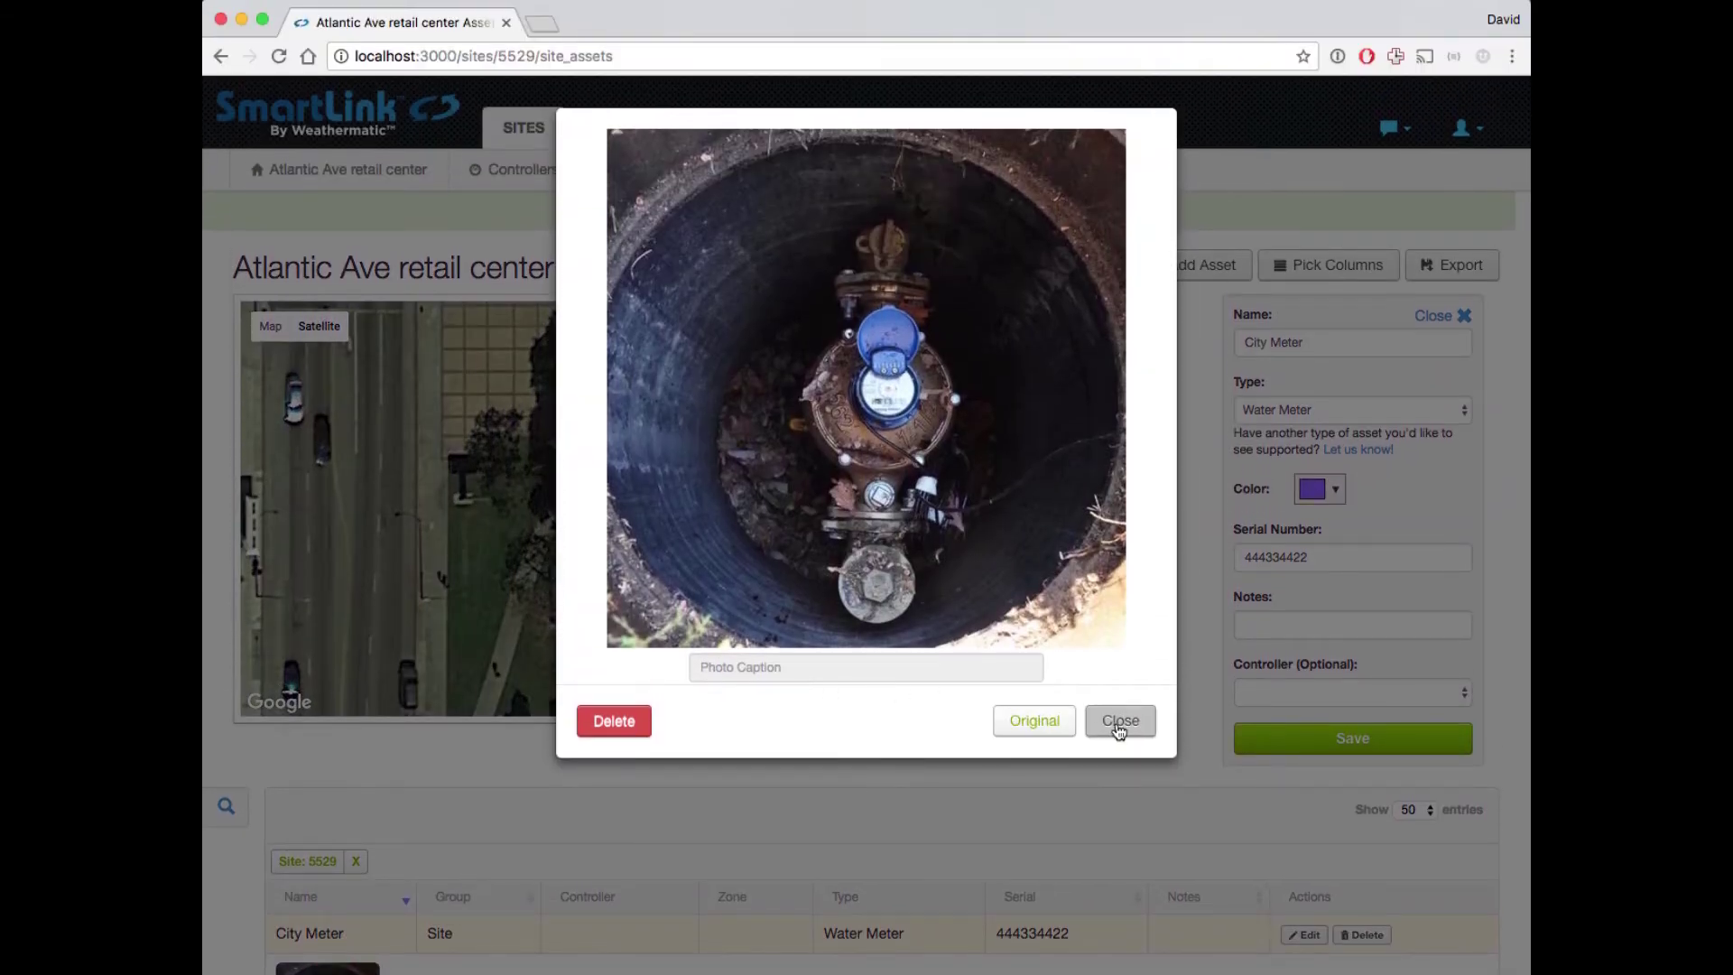
{"action": "left_click", "coordinate": [1119, 722]}
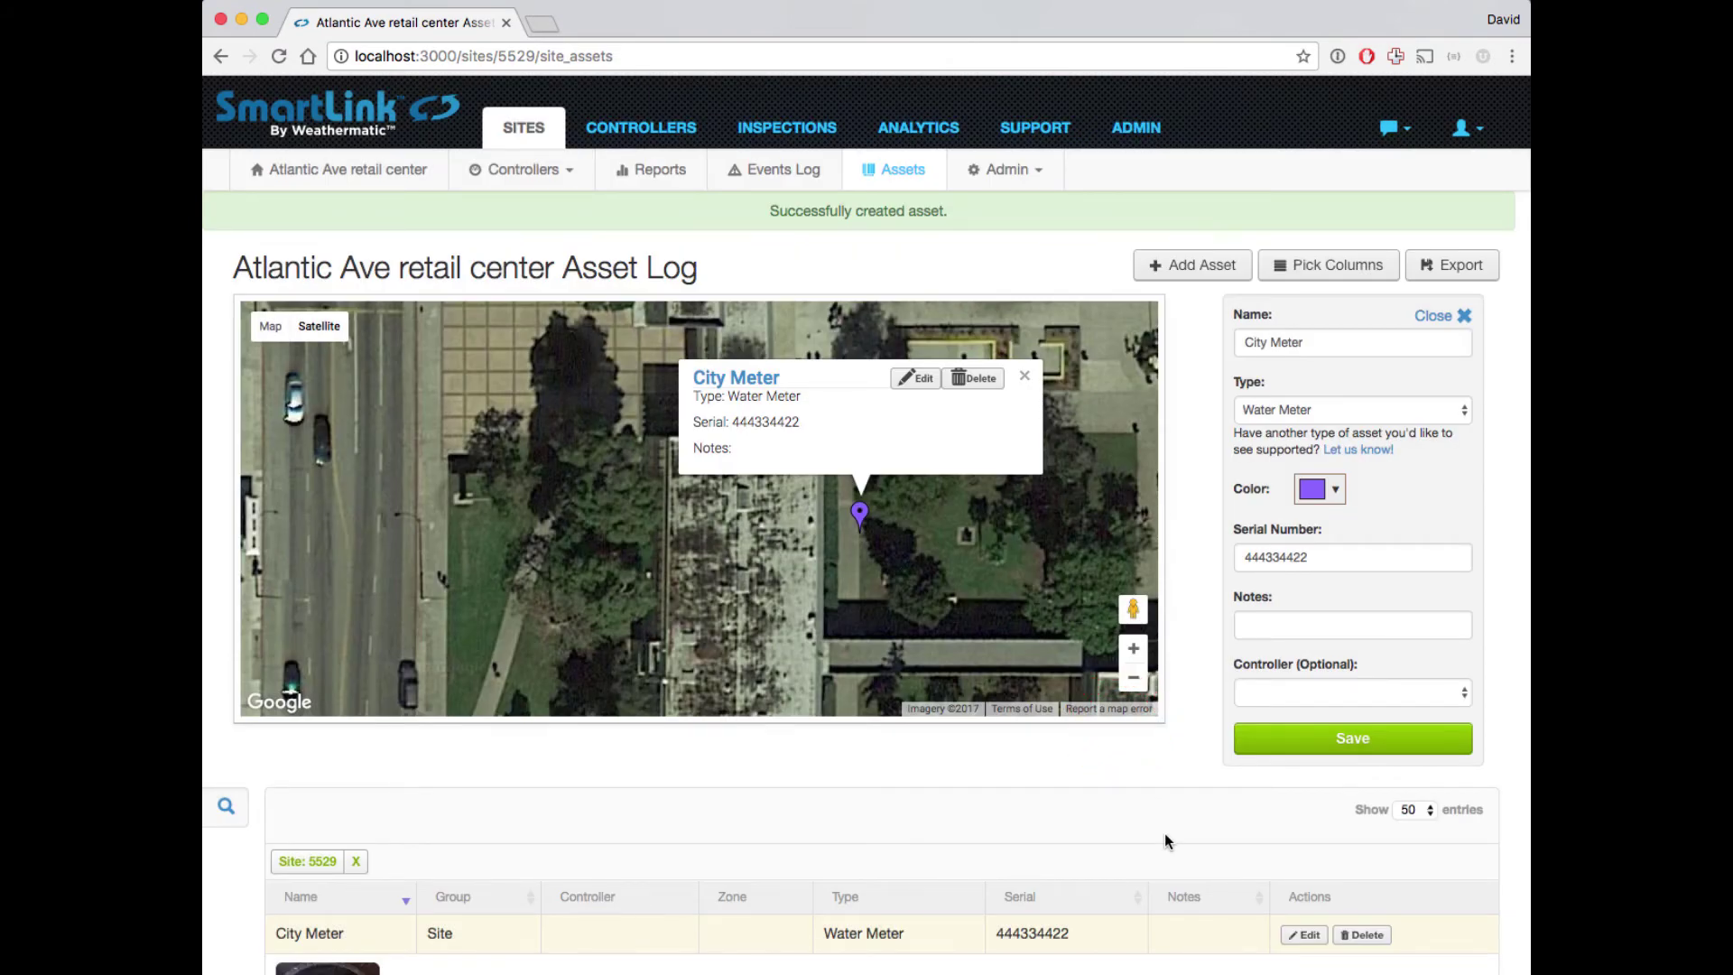
{"action": "left_click", "coordinate": [1025, 375]}
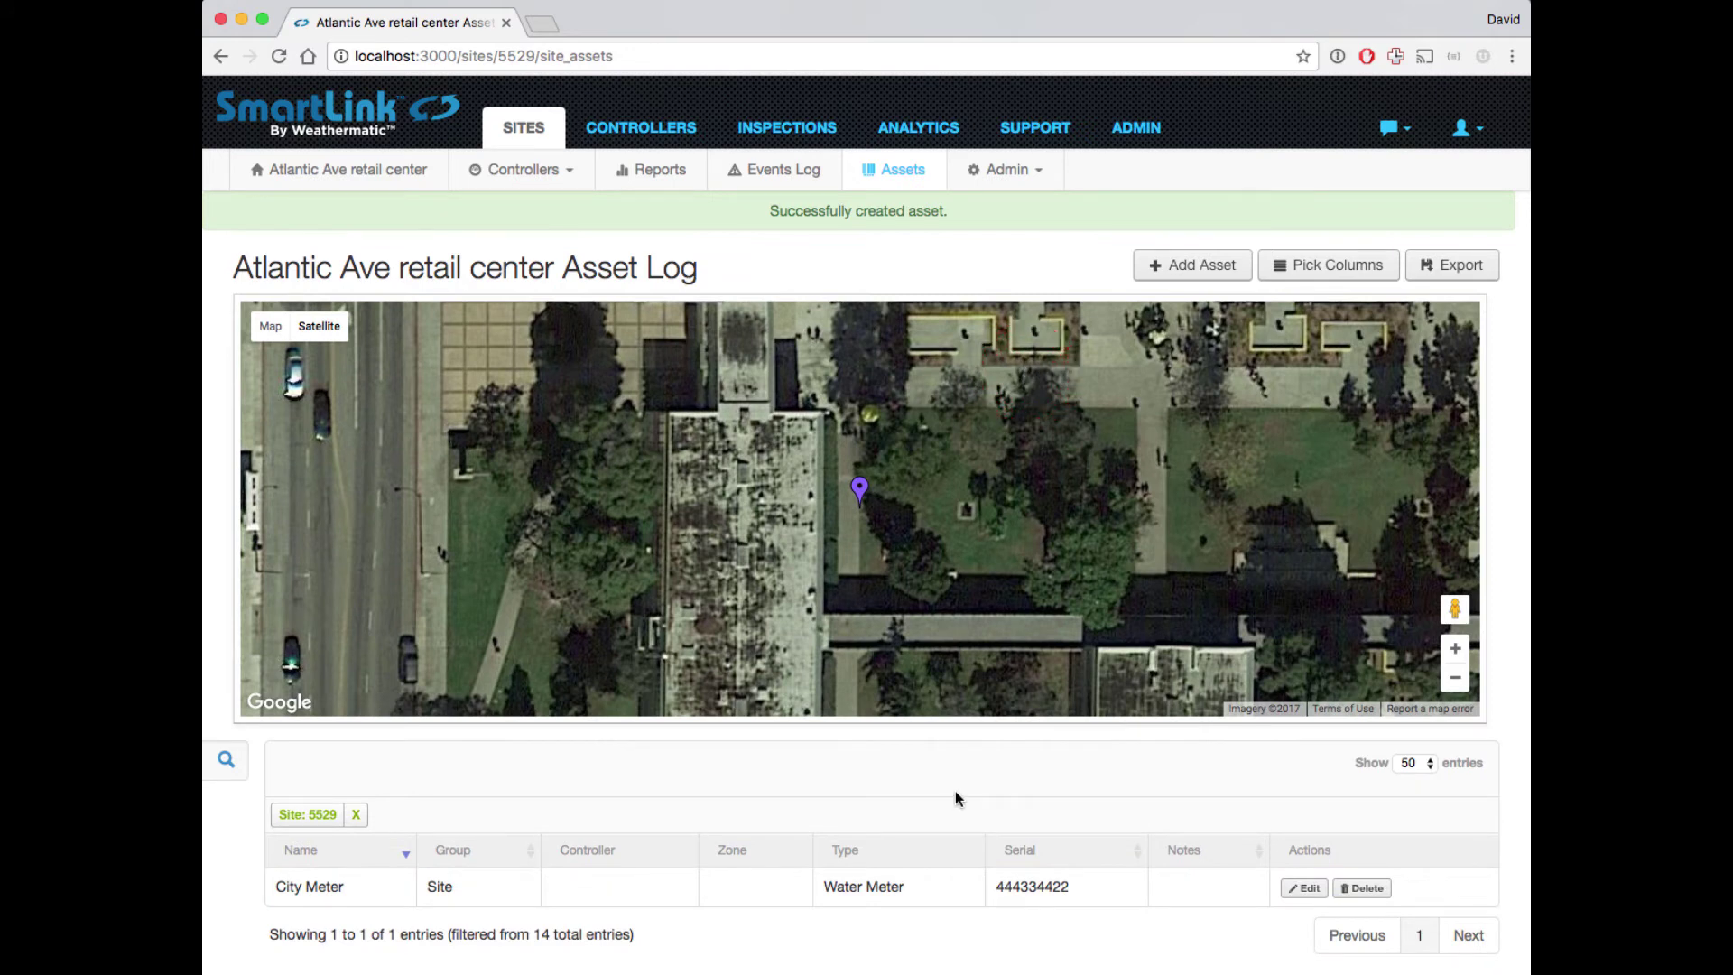
Step: Start another asset and draw a rectangular zone outline over the courtyard beside the building
{"action": "left_click", "coordinate": [1184, 263]}
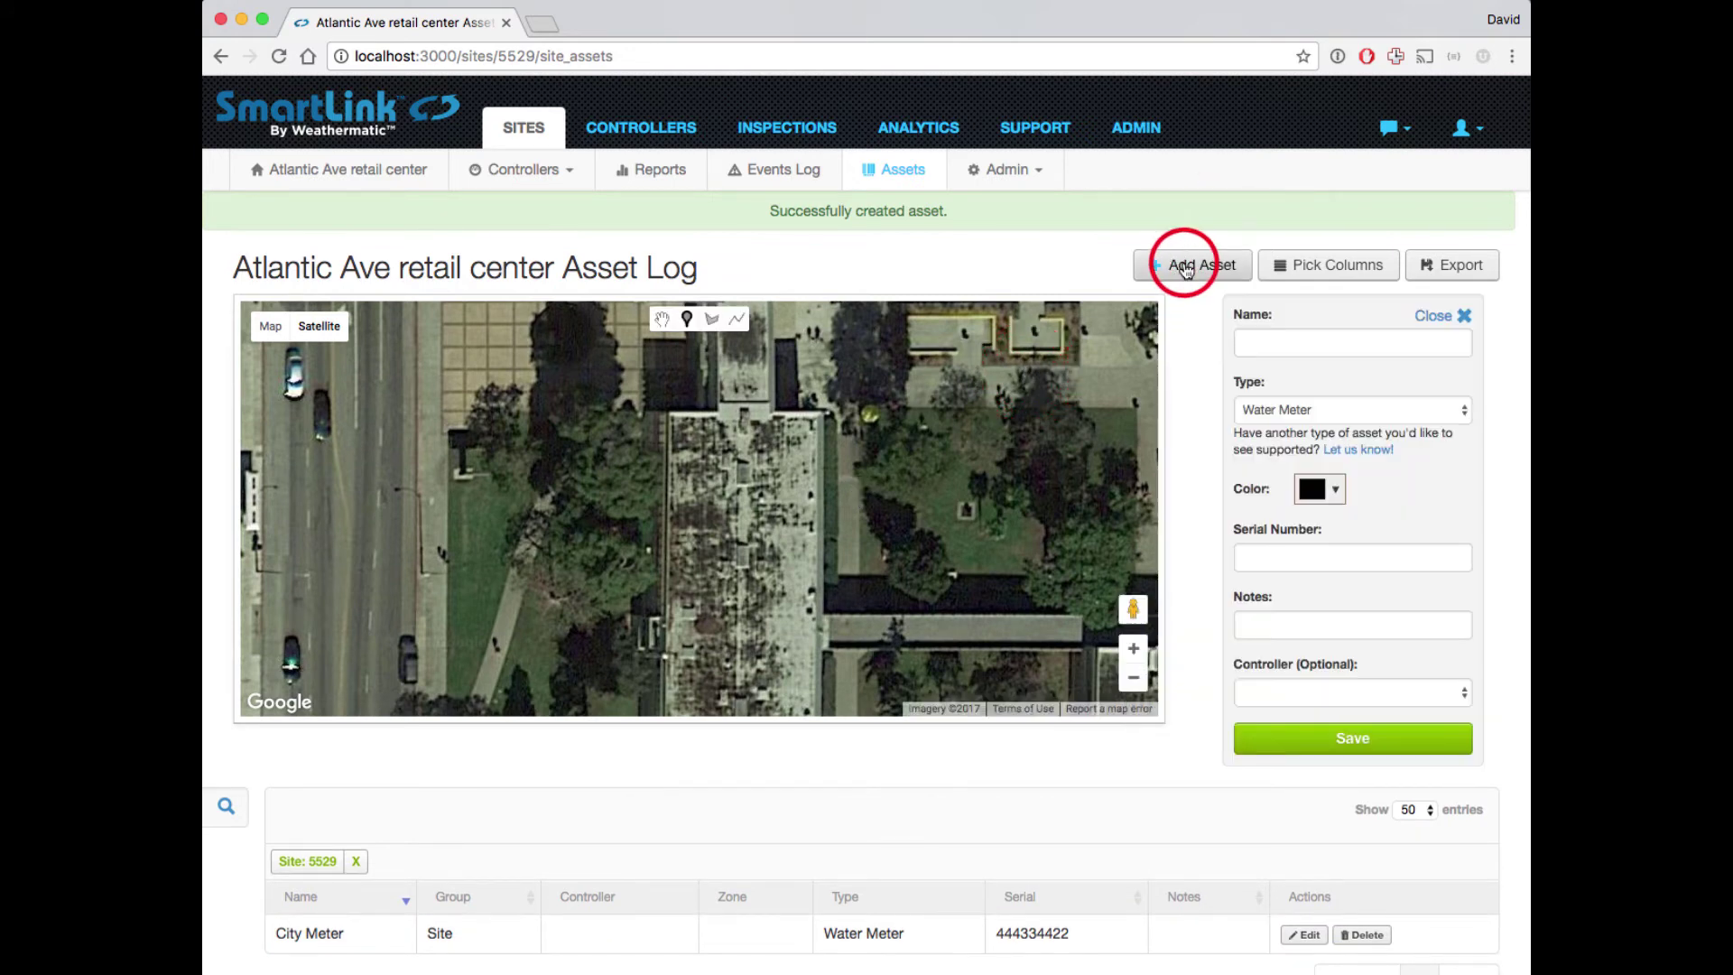
{"action": "left_click", "coordinate": [709, 322]}
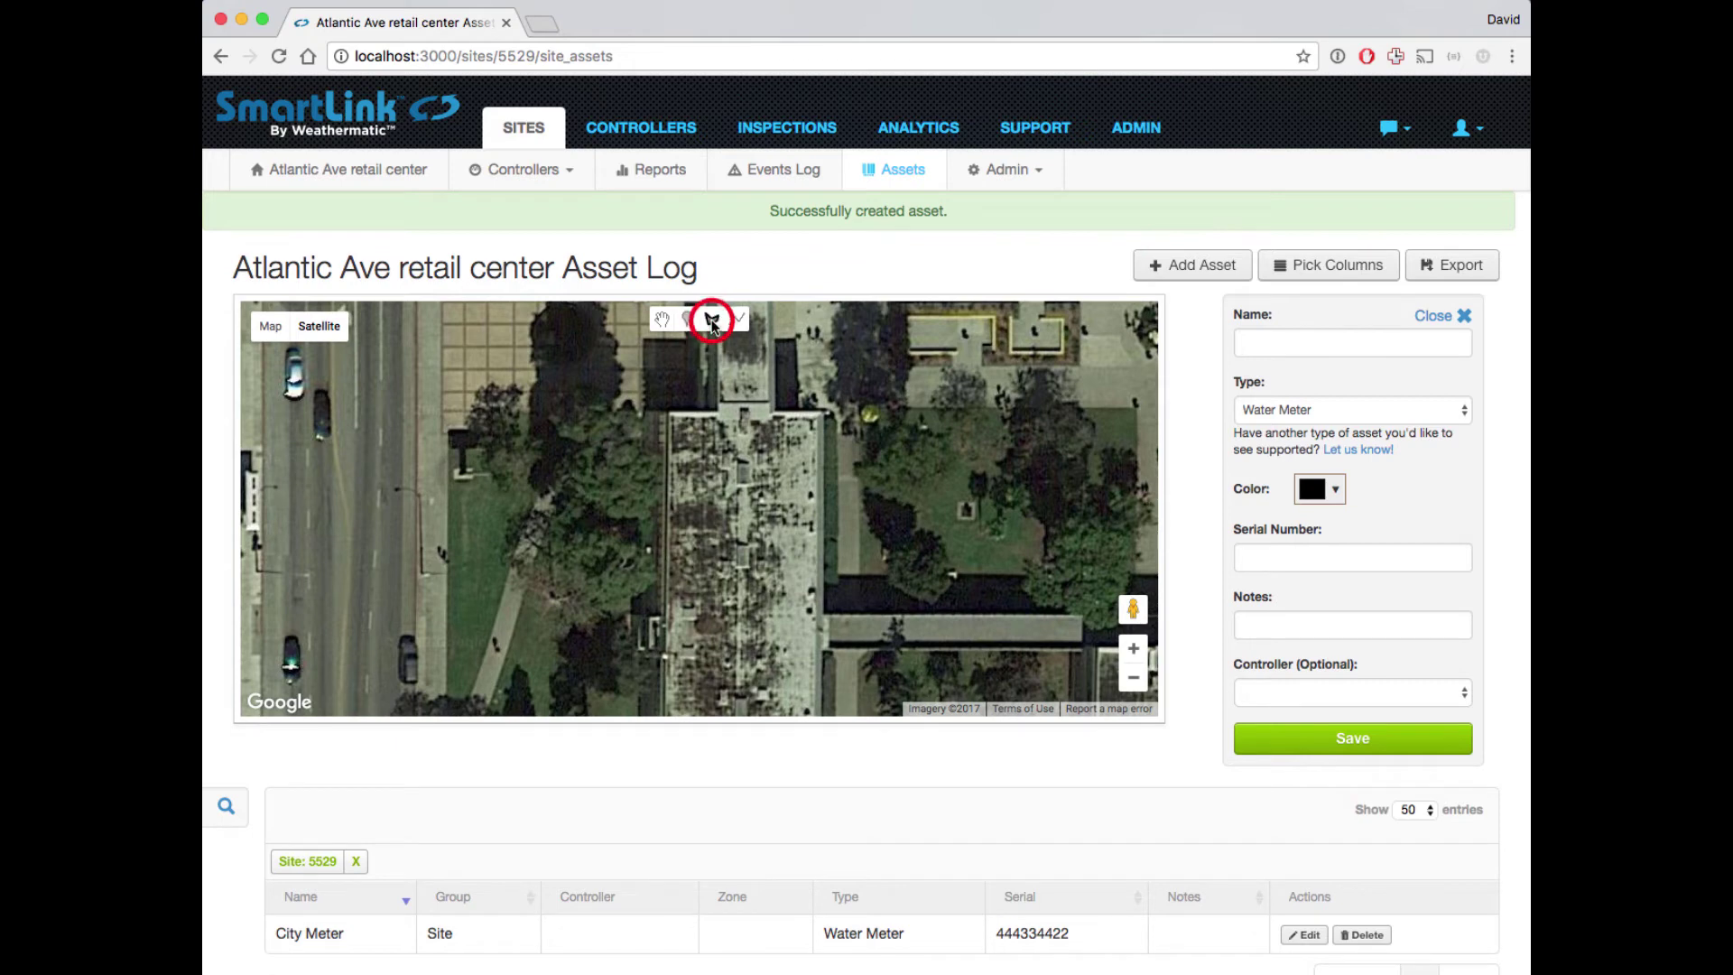
{"action": "left_click", "coordinate": [864, 407]}
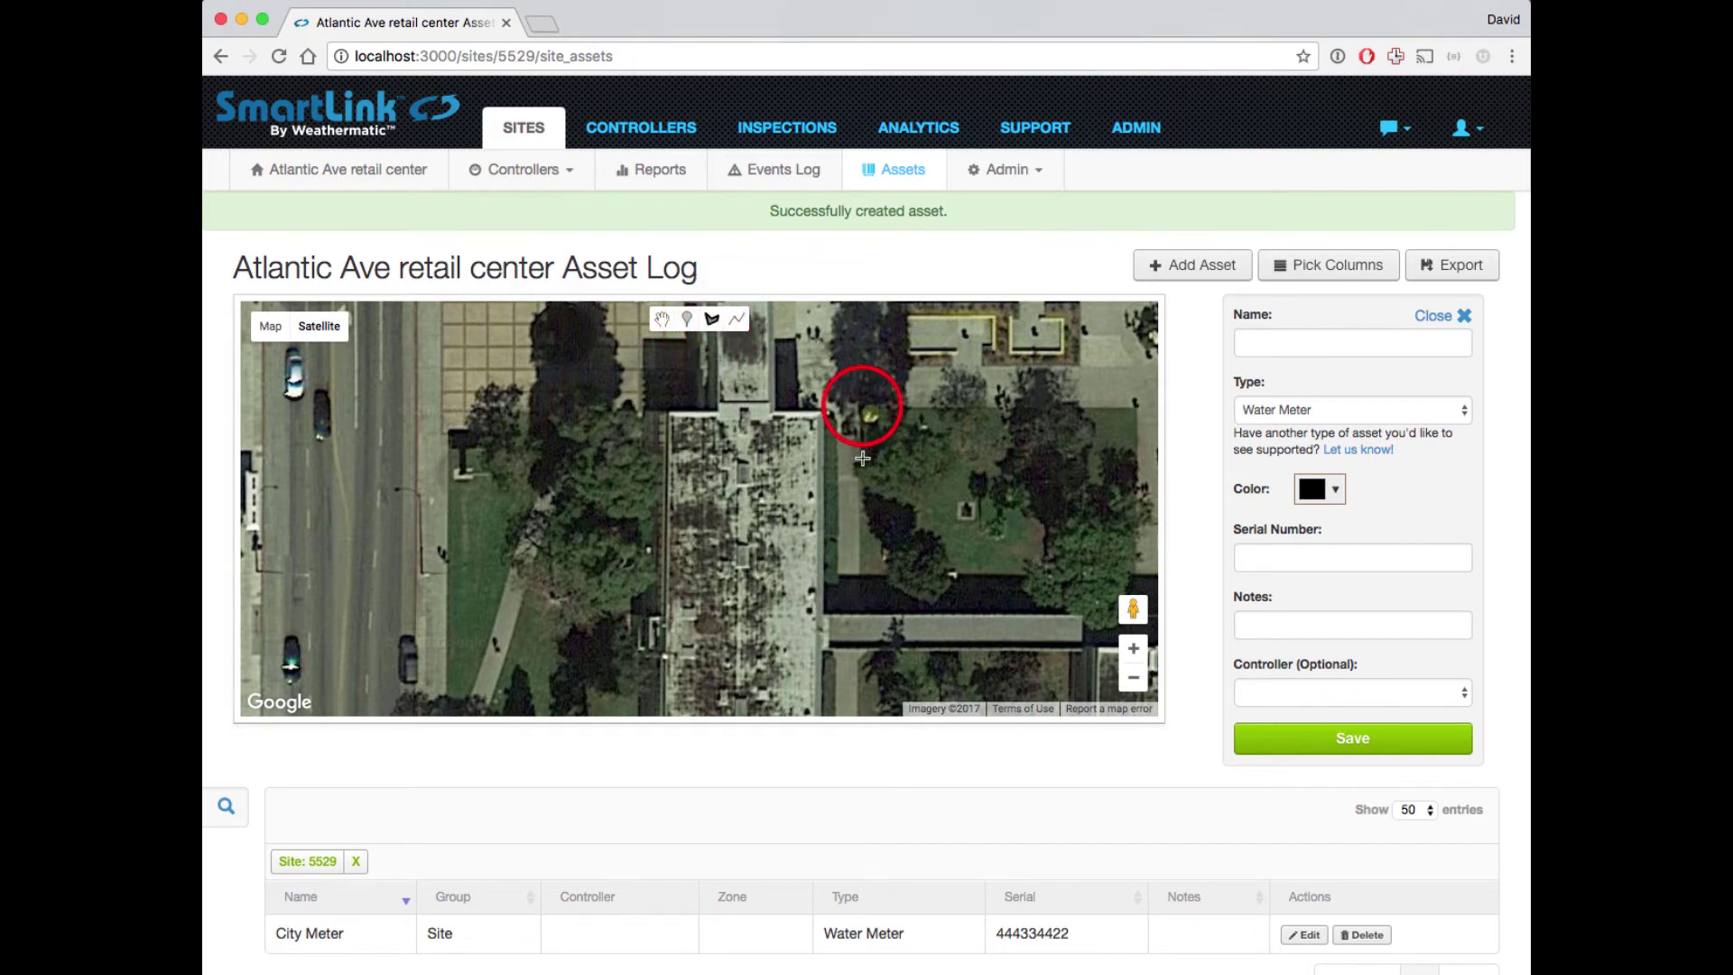
{"action": "left_click", "coordinate": [860, 598]}
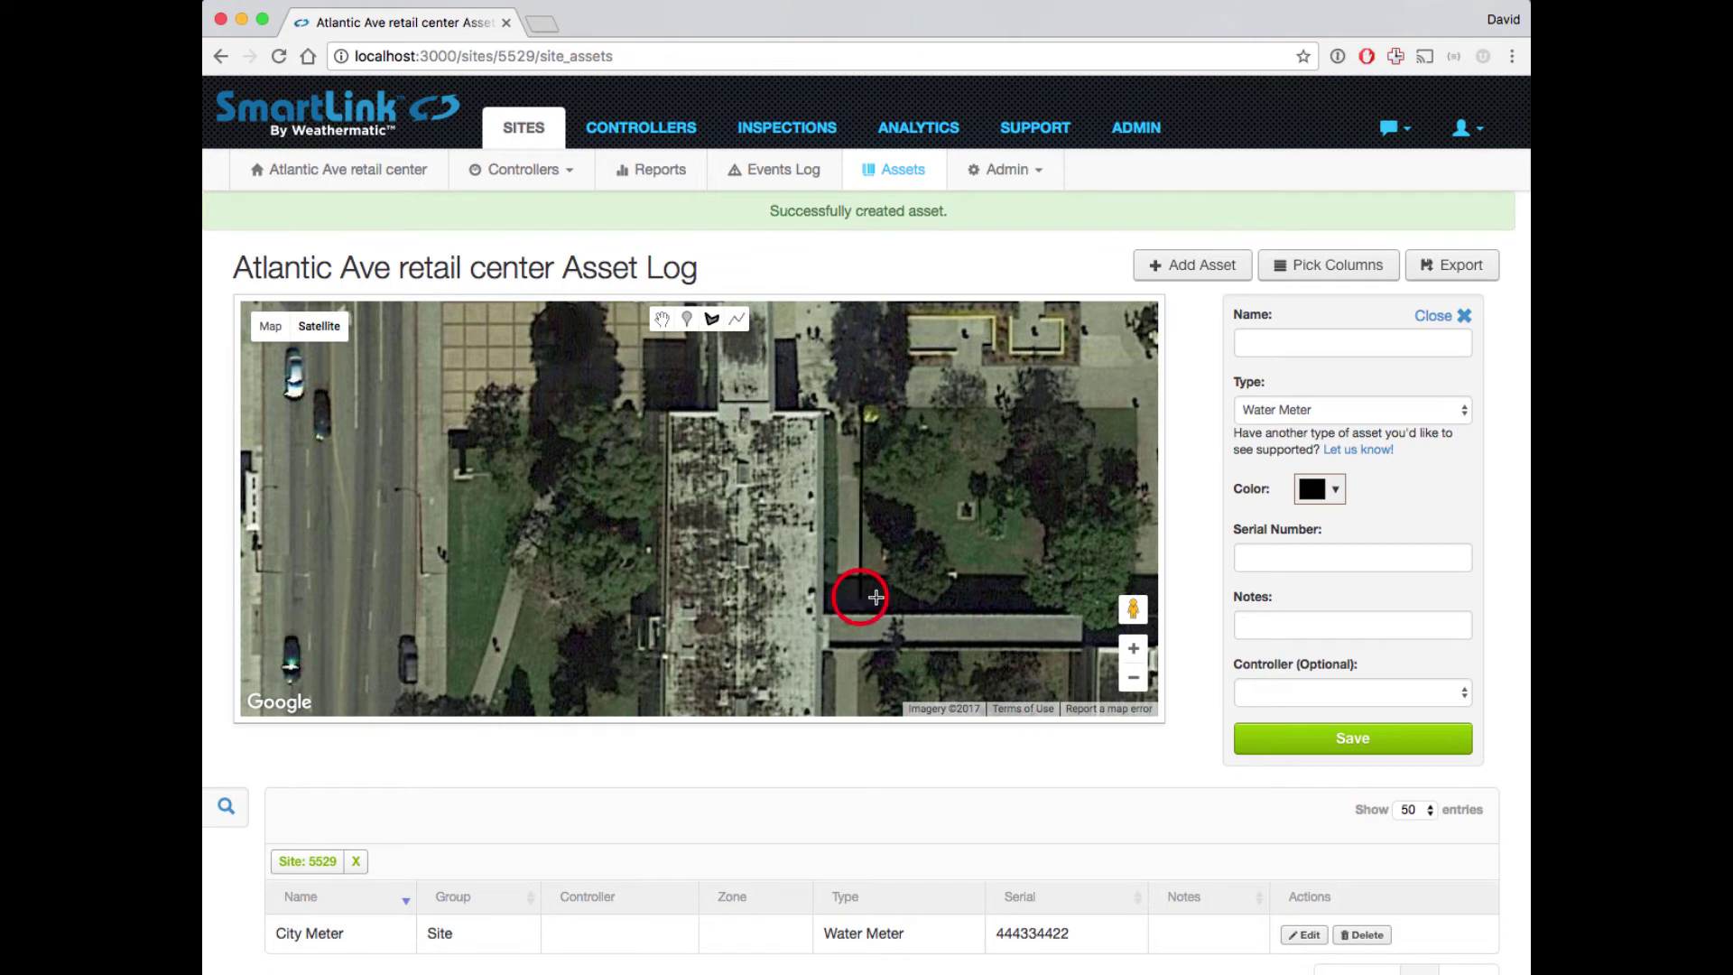
{"action": "left_click", "coordinate": [1131, 591]}
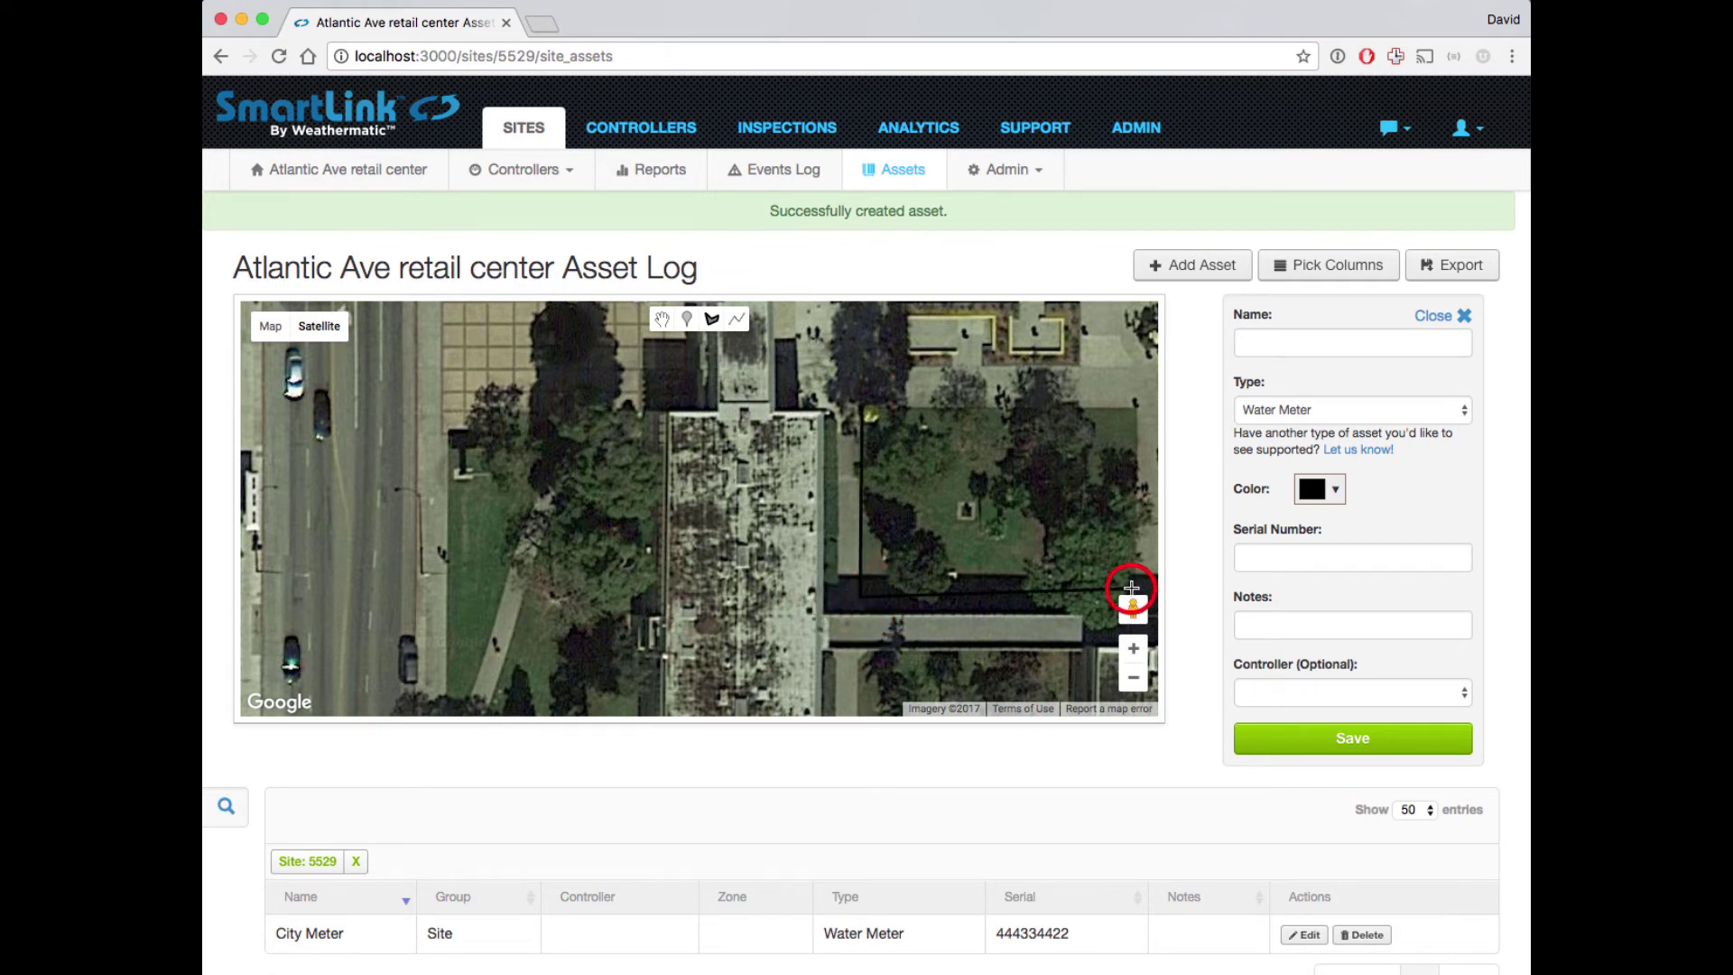
{"action": "left_click", "coordinate": [1132, 408]}
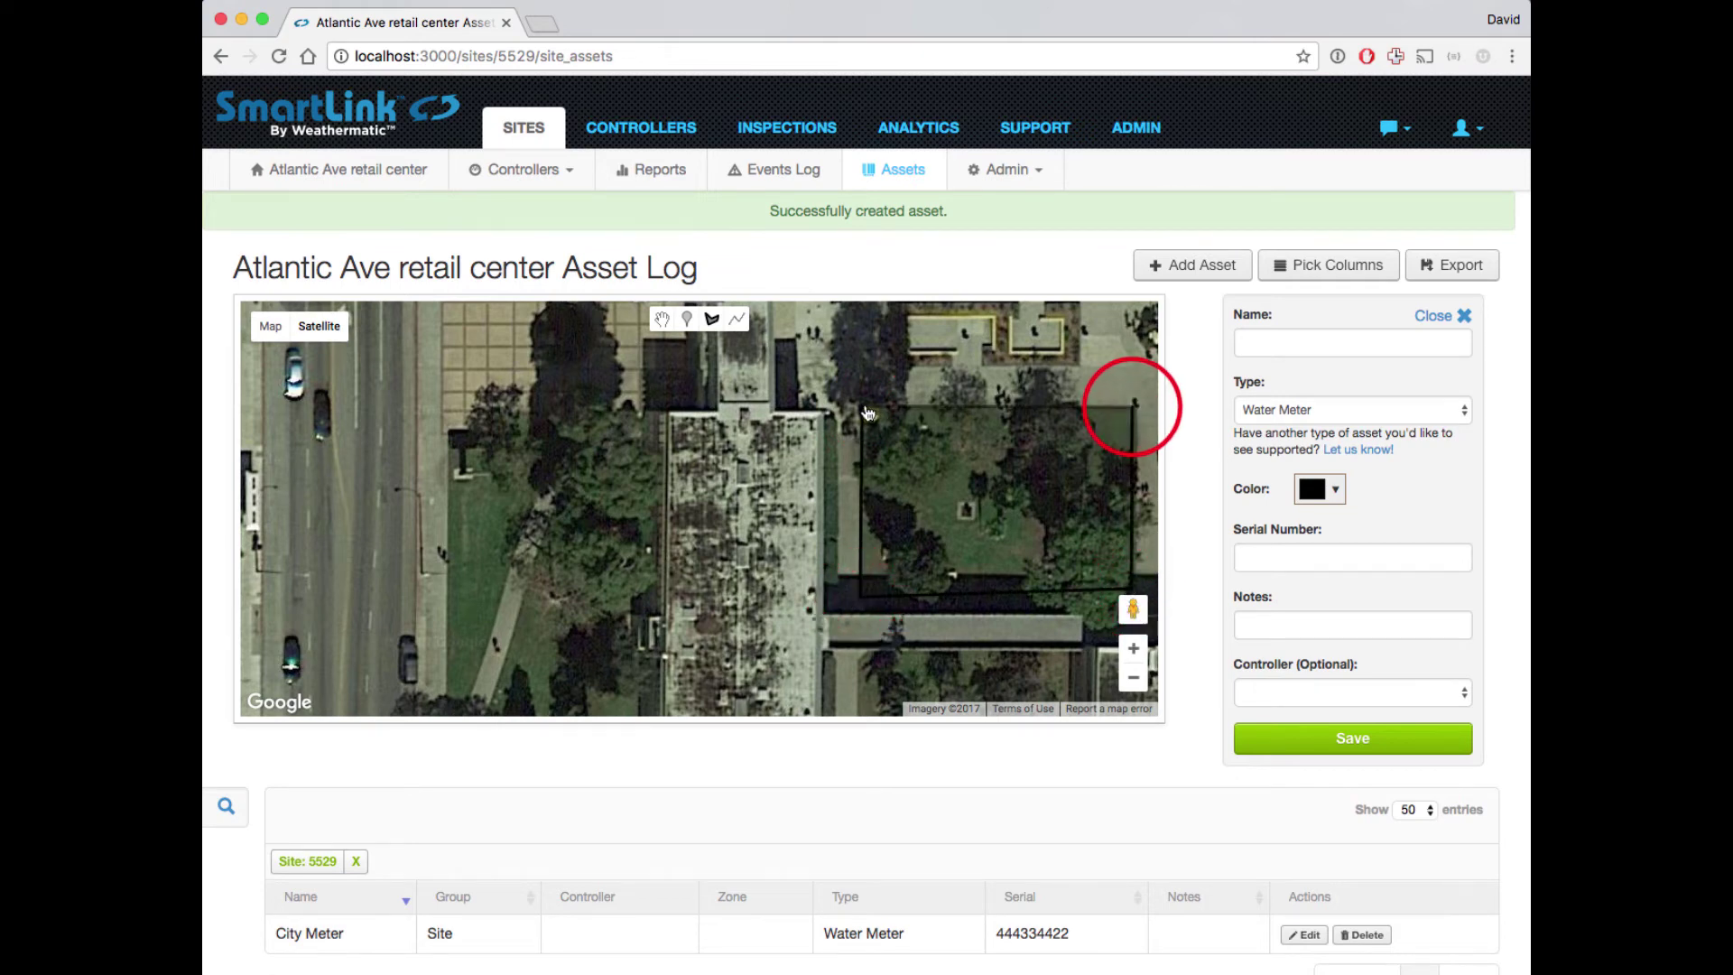
{"action": "left_click", "coordinate": [865, 406]}
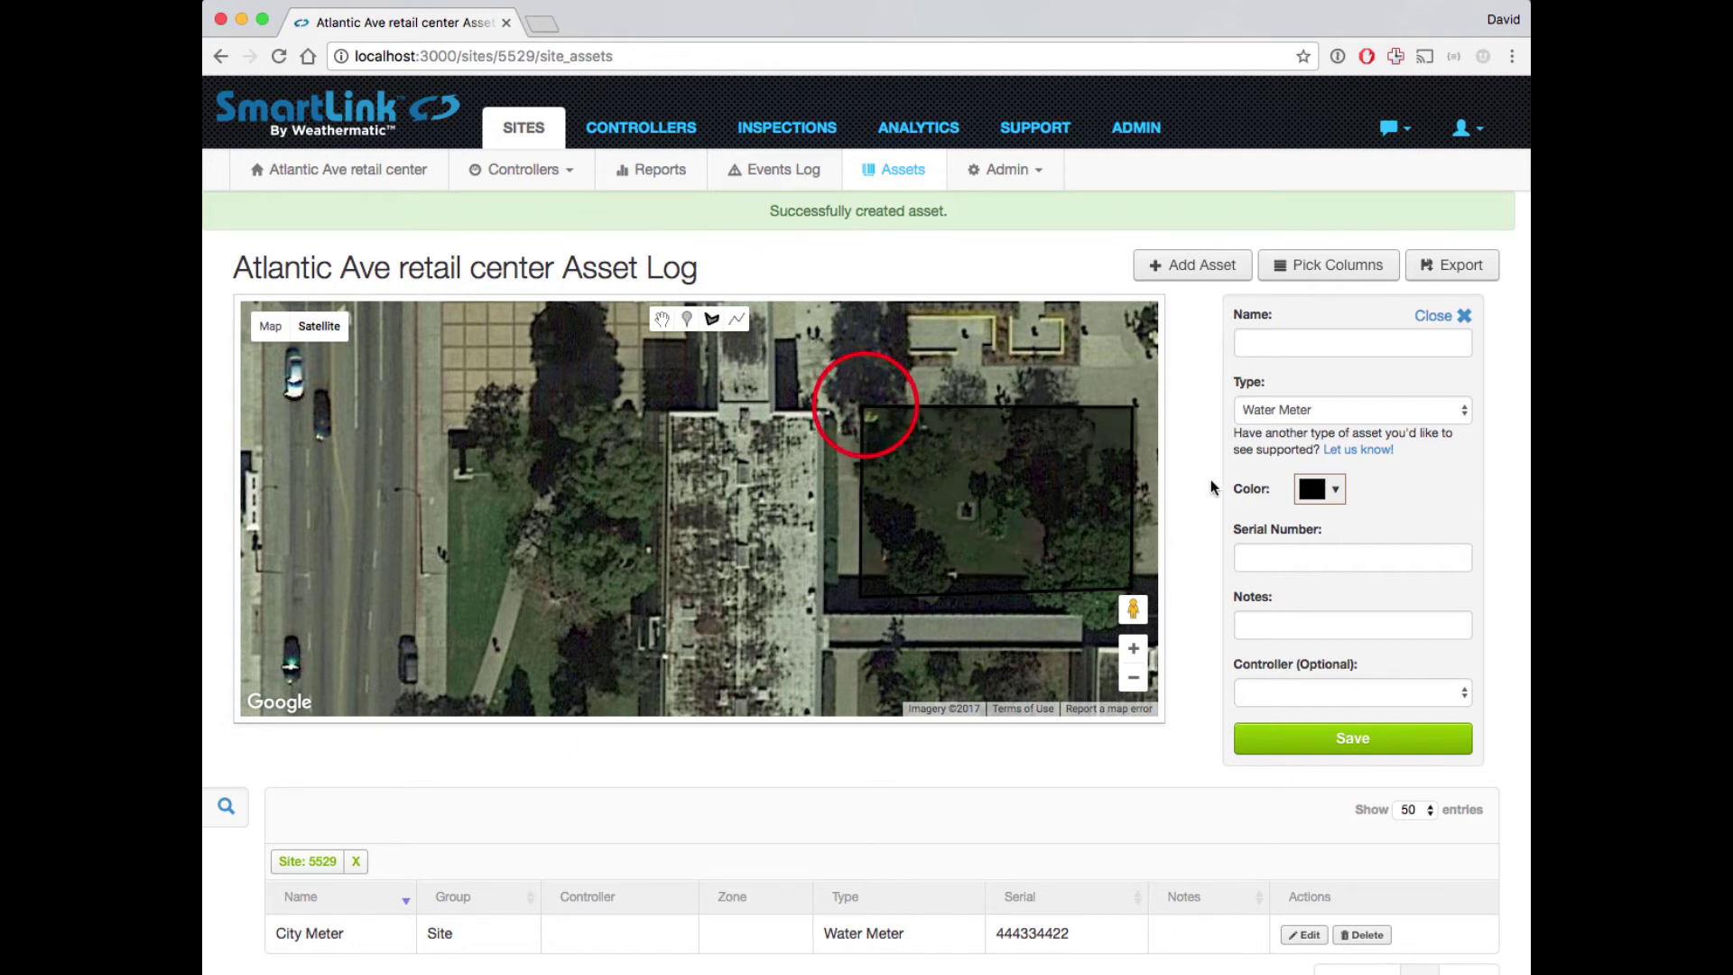
Step: Name the polygon Zone 1 Rotors, set its type to Zone and colour red
{"action": "left_click", "coordinate": [1309, 342]}
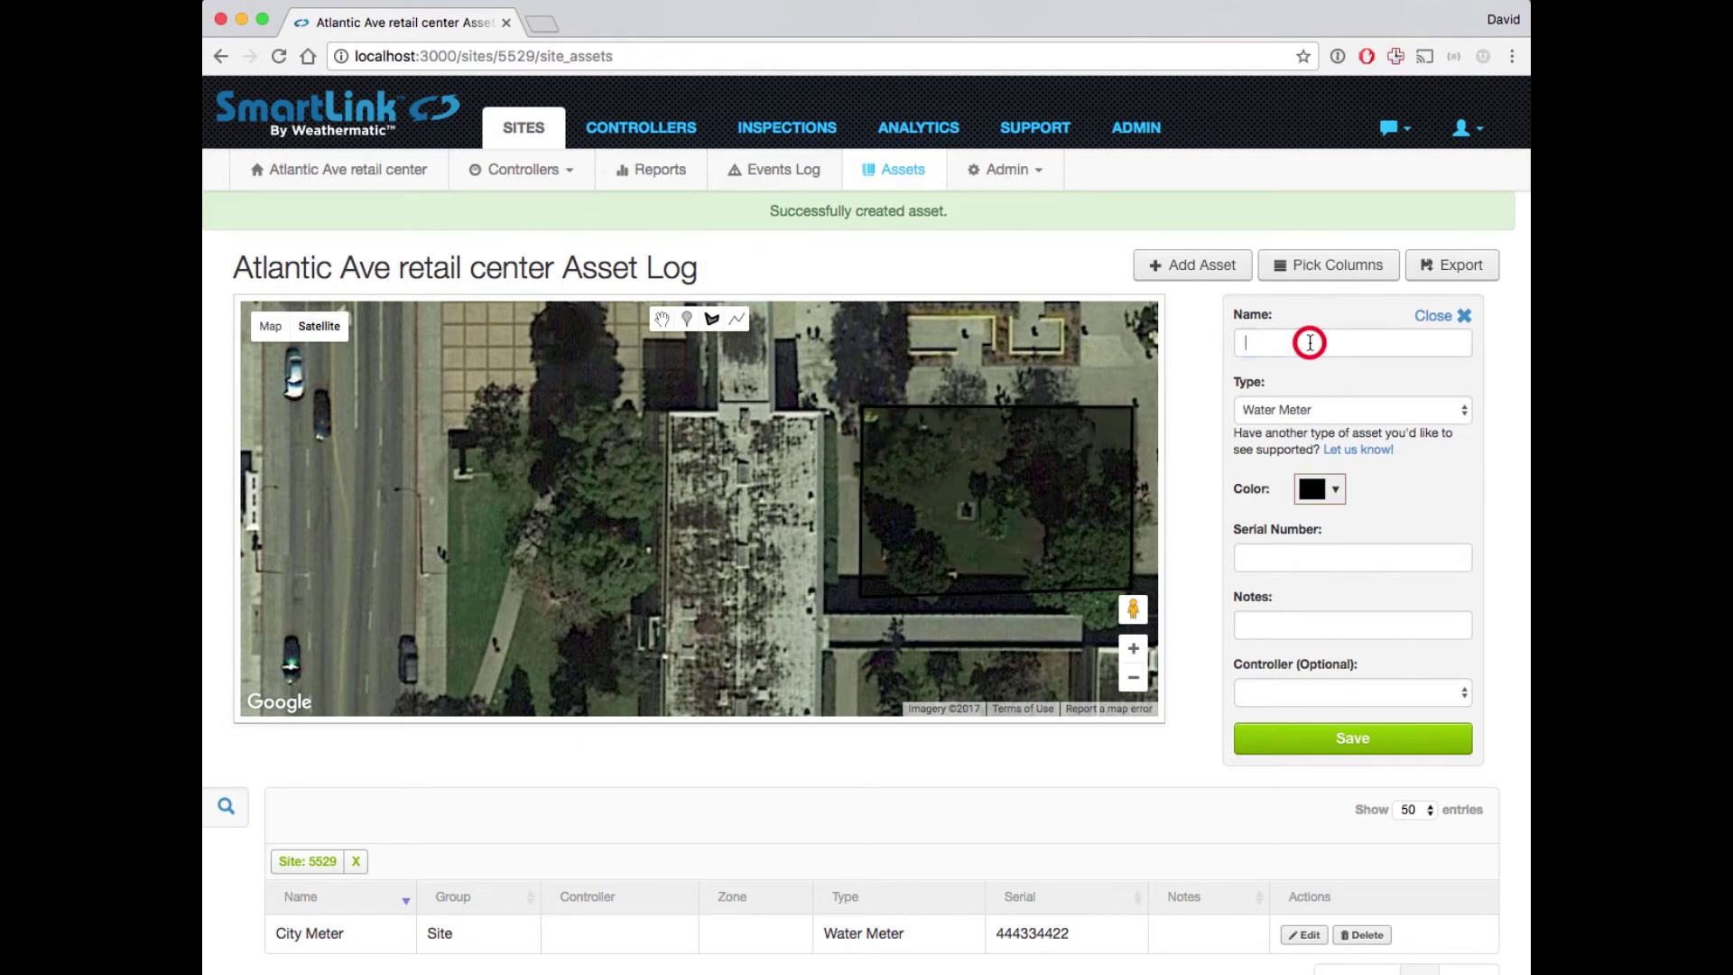
{"action": "type", "text": "Zone 1 Rotors"}
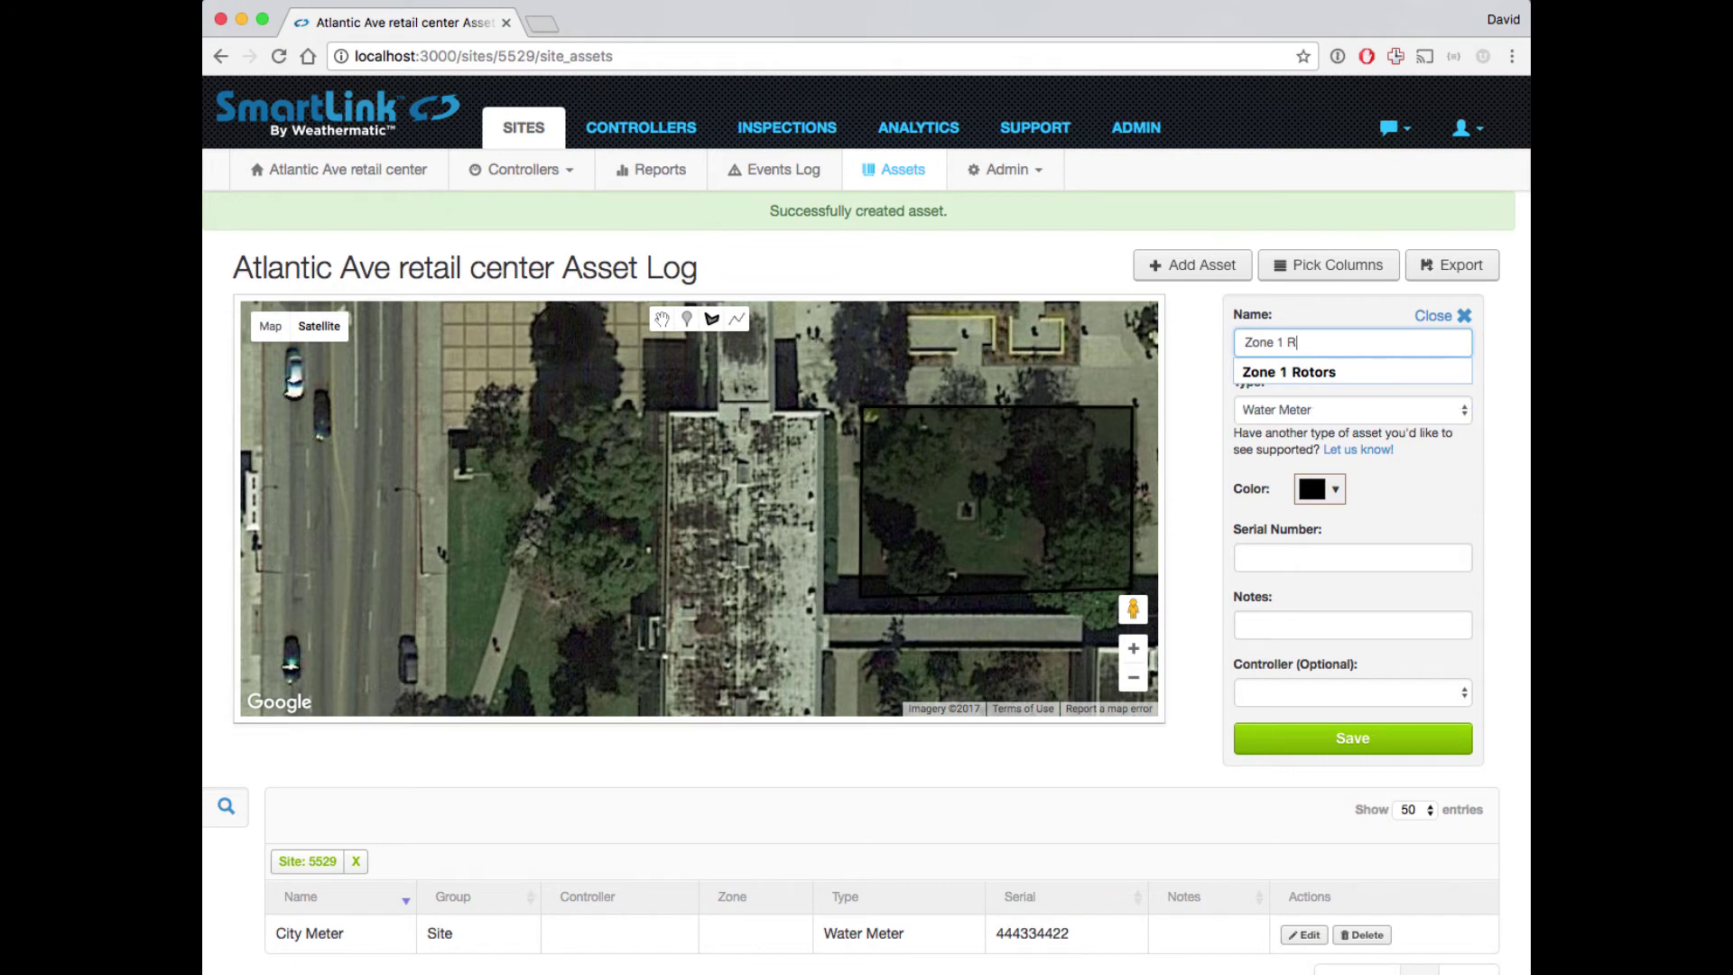
{"action": "key", "text": "Tab"}
{"action": "left_click", "coordinate": [1348, 411]}
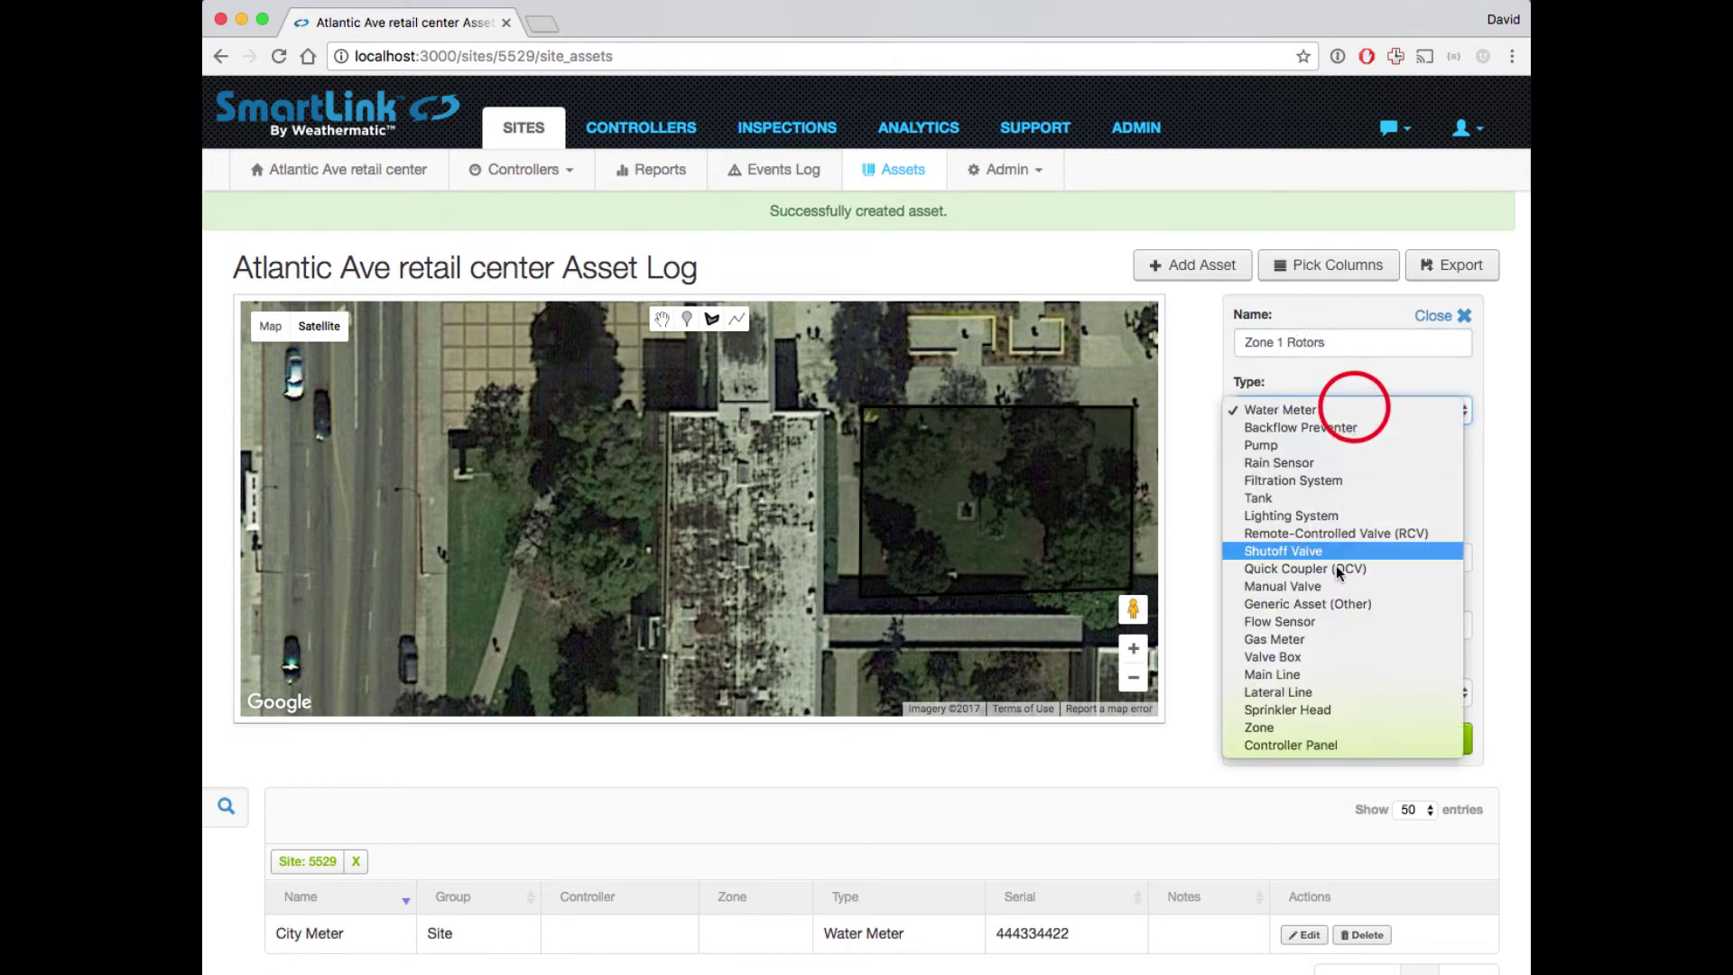
{"action": "left_click", "coordinate": [1320, 729]}
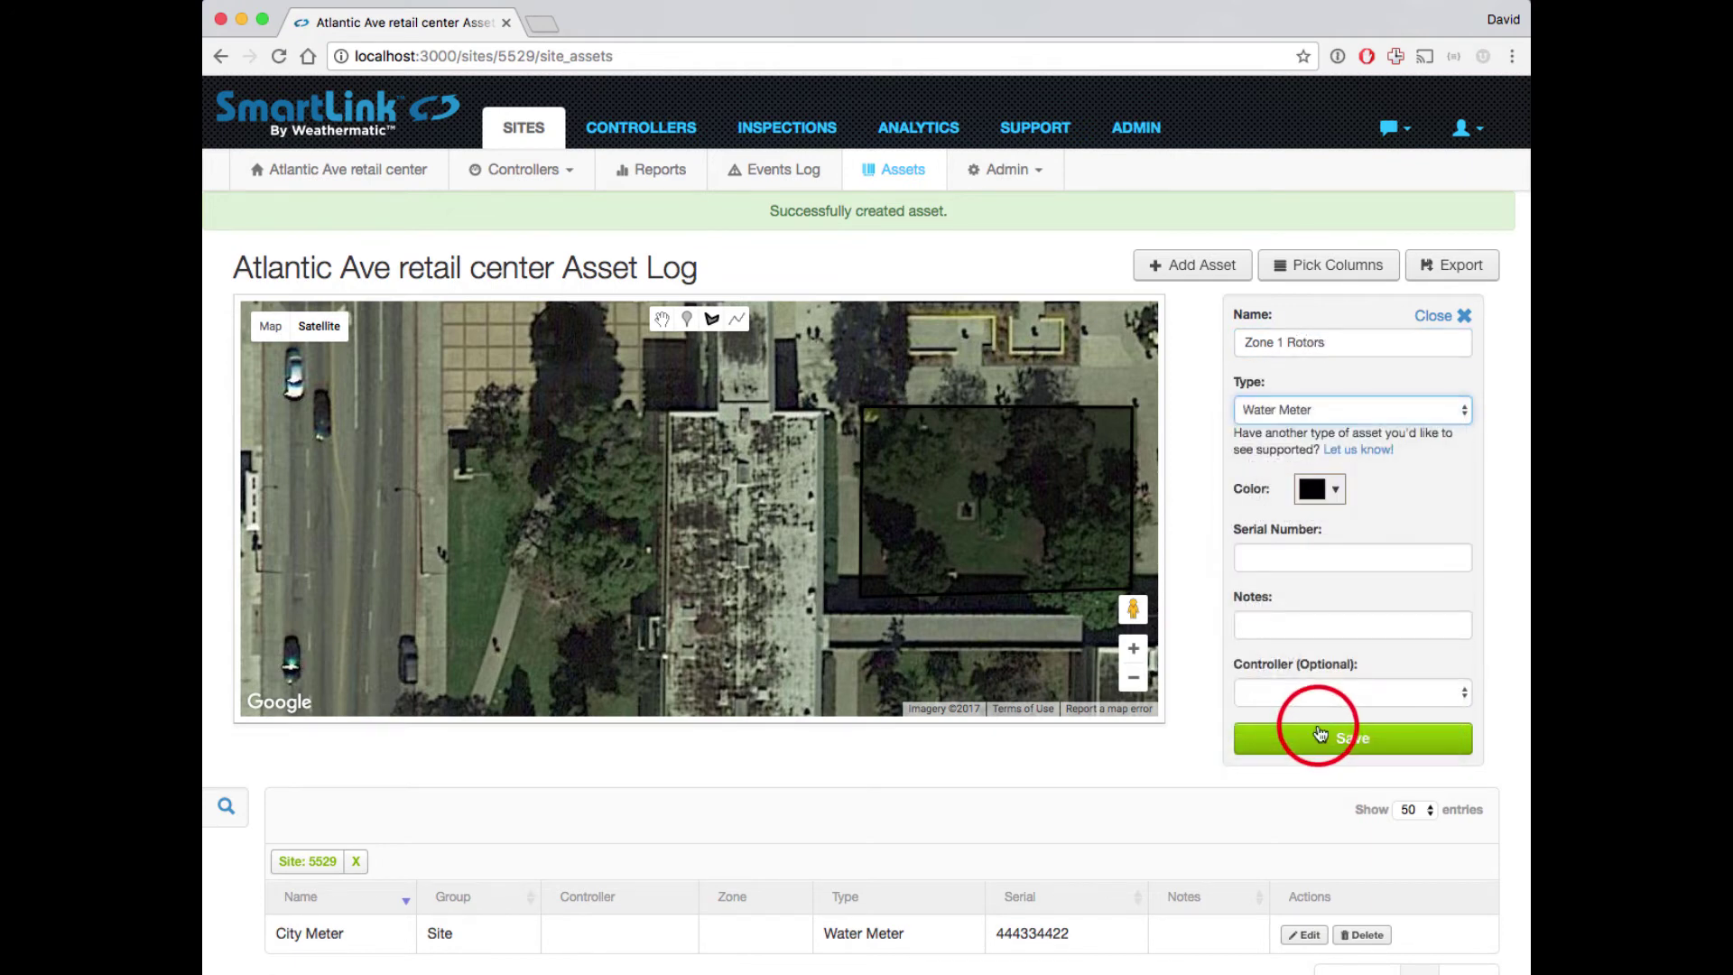
{"action": "left_click", "coordinate": [1337, 491]}
{"action": "left_click", "coordinate": [1422, 540]}
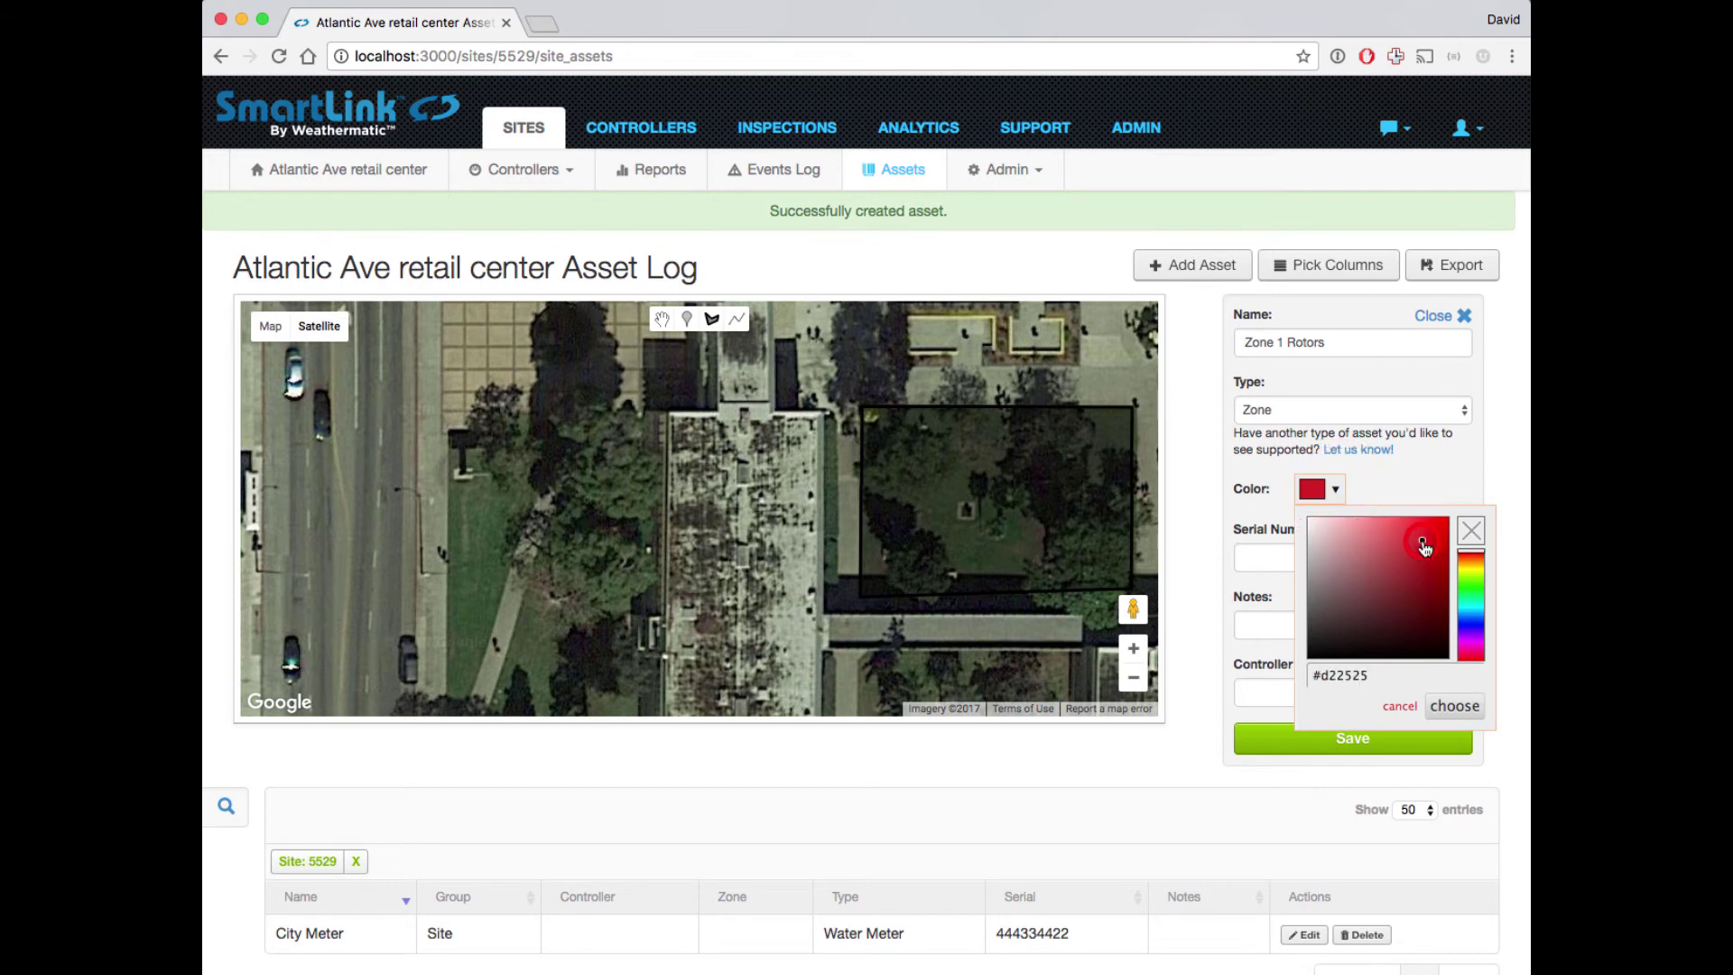
{"action": "left_click", "coordinate": [1339, 492]}
Step: Assign it to controller 48 Zone SL4800, Zone 1, and save
{"action": "left_click", "coordinate": [1354, 691]}
{"action": "left_click", "coordinate": [1360, 709]}
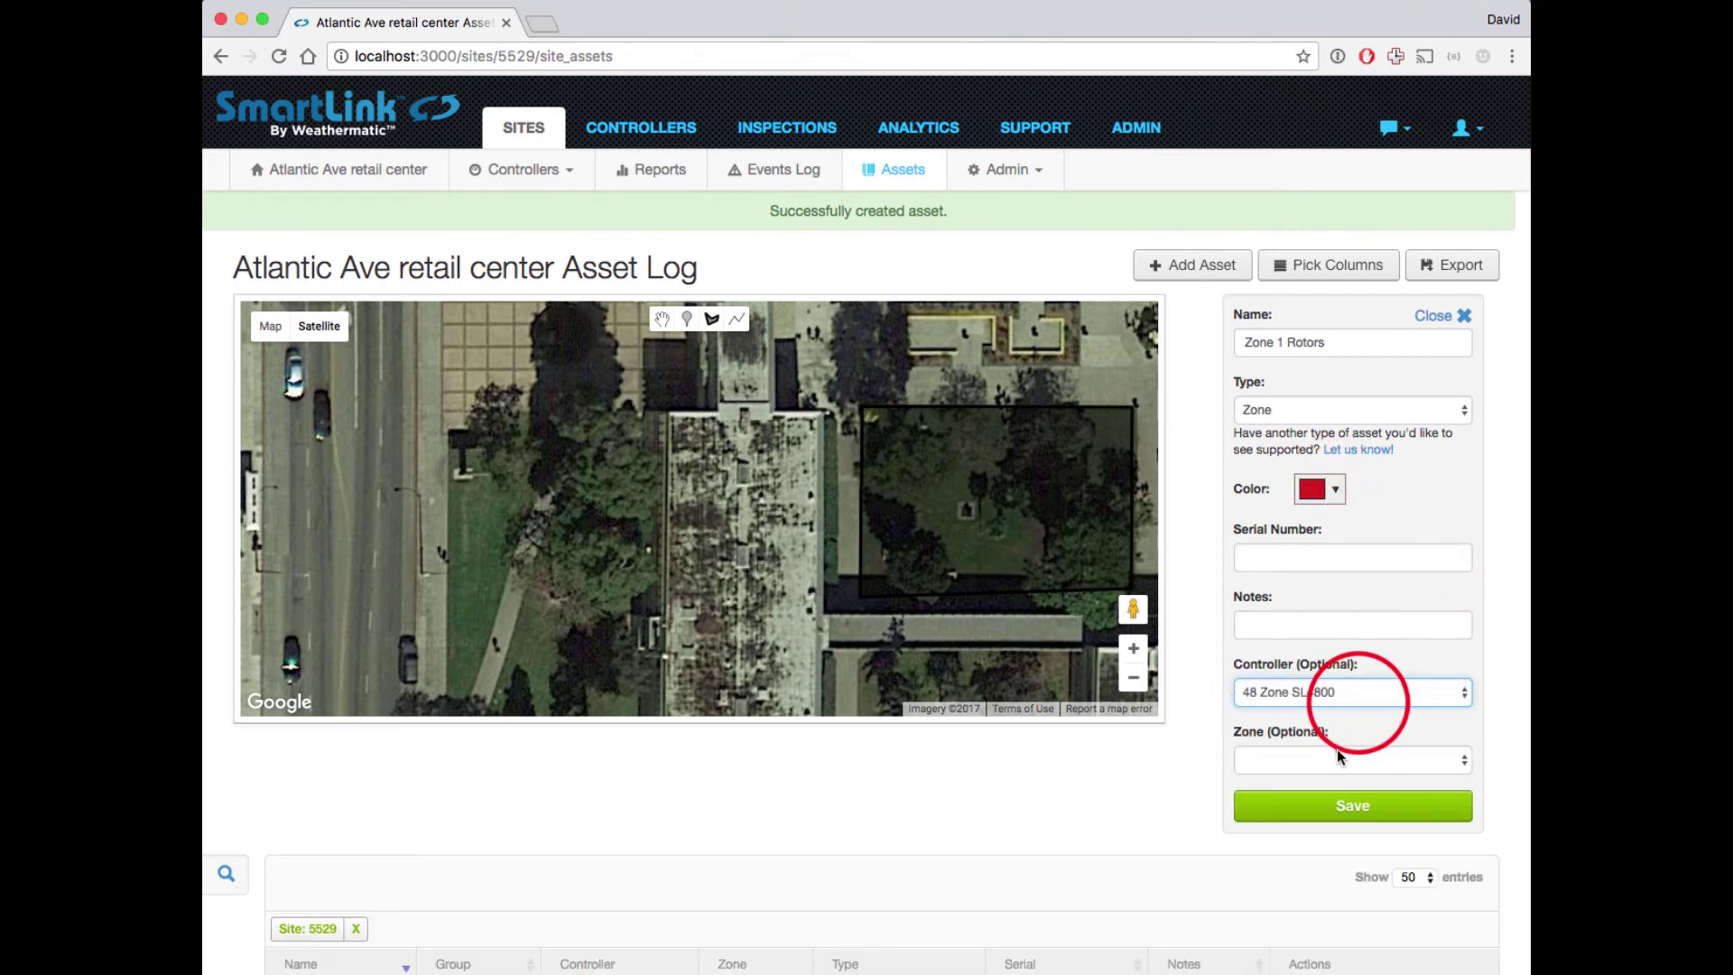
{"action": "left_click", "coordinate": [1338, 759]}
{"action": "left_click", "coordinate": [1334, 780]}
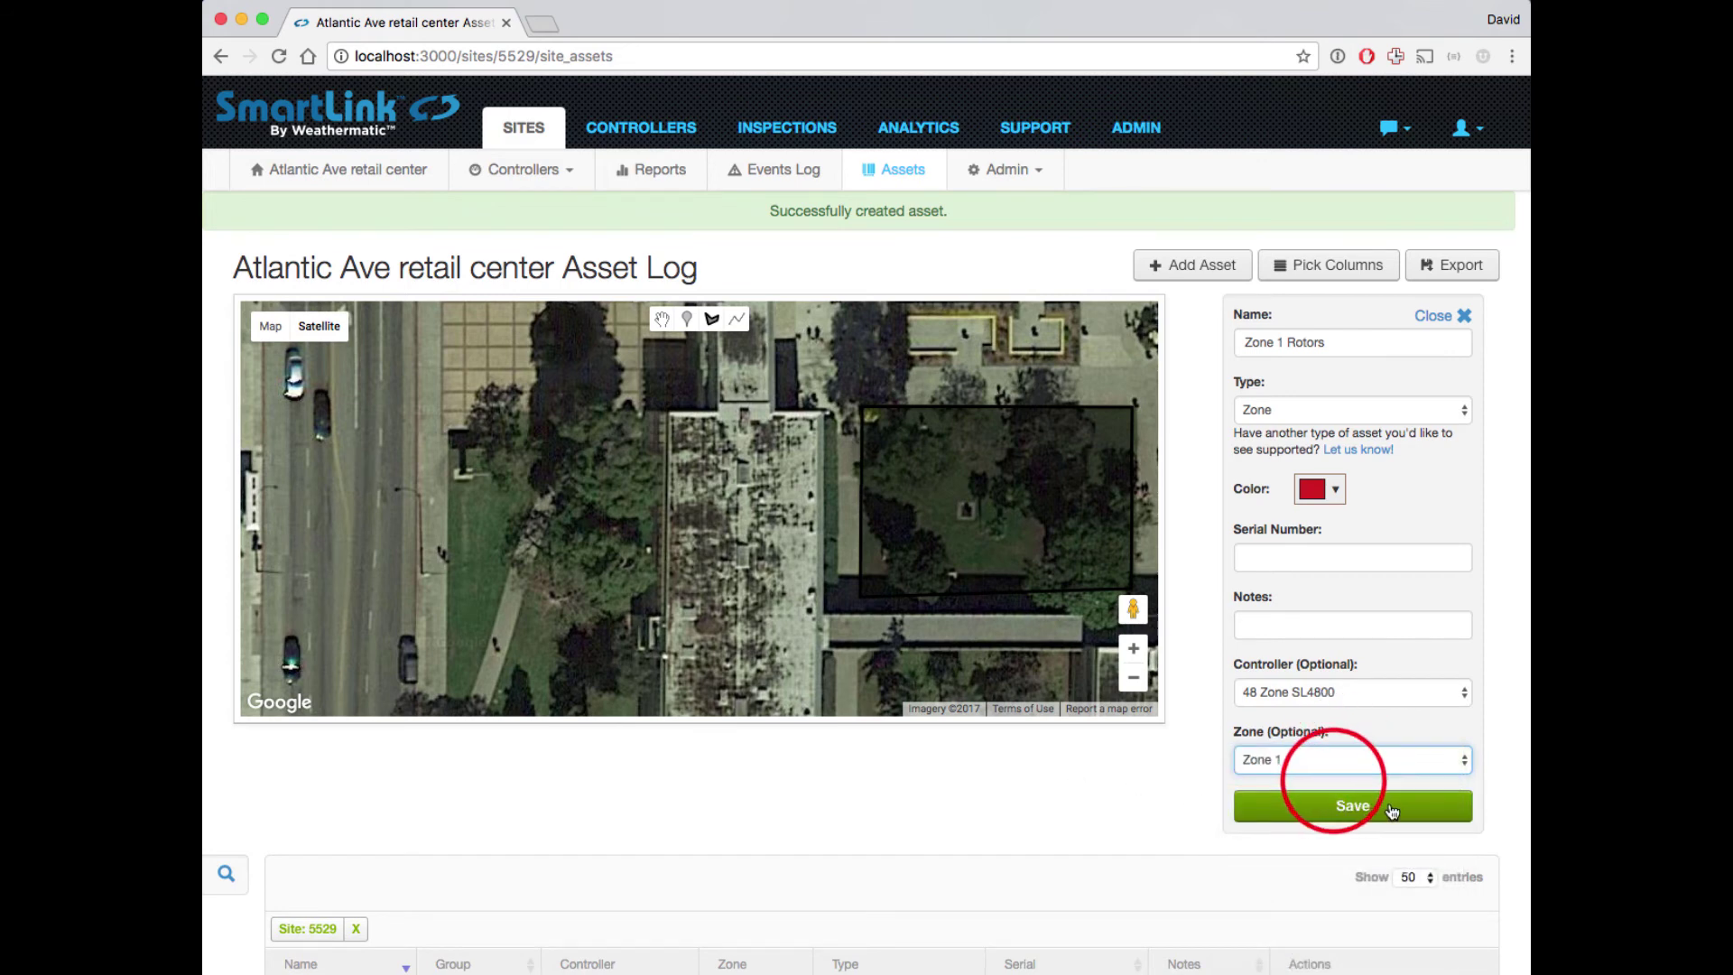
{"action": "left_click", "coordinate": [1353, 806]}
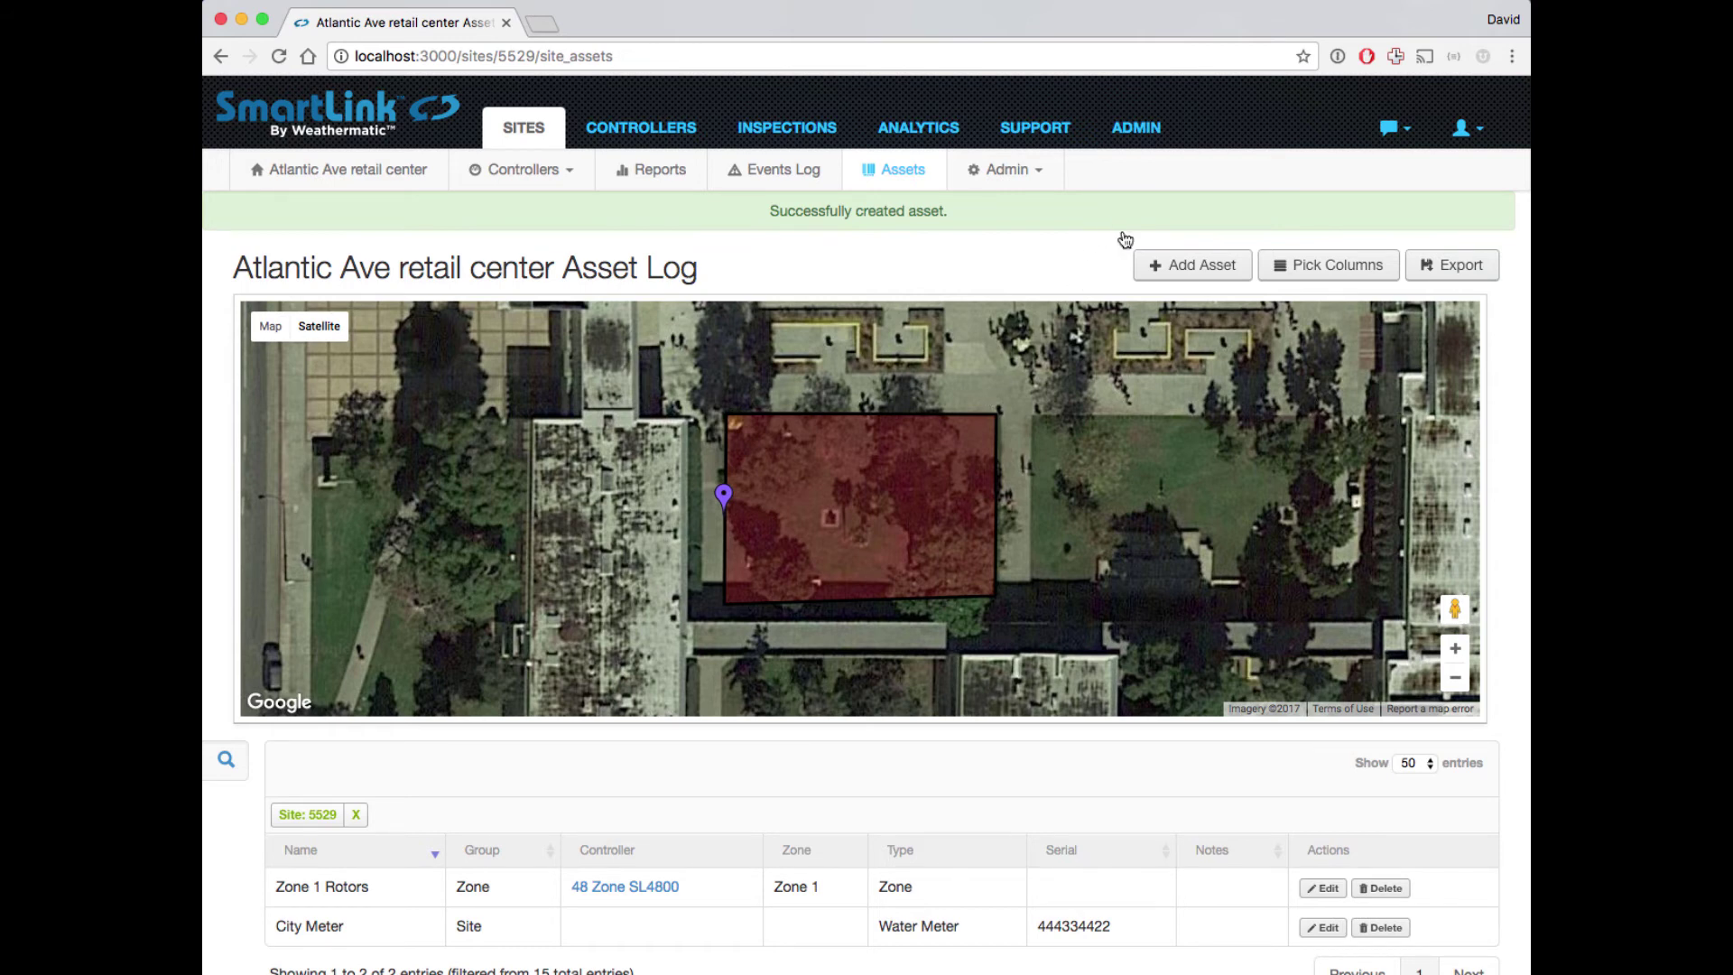
Step: Start a new asset and trace a line along the courtyard's top edge, bending down right
{"action": "left_click", "coordinate": [1166, 268]}
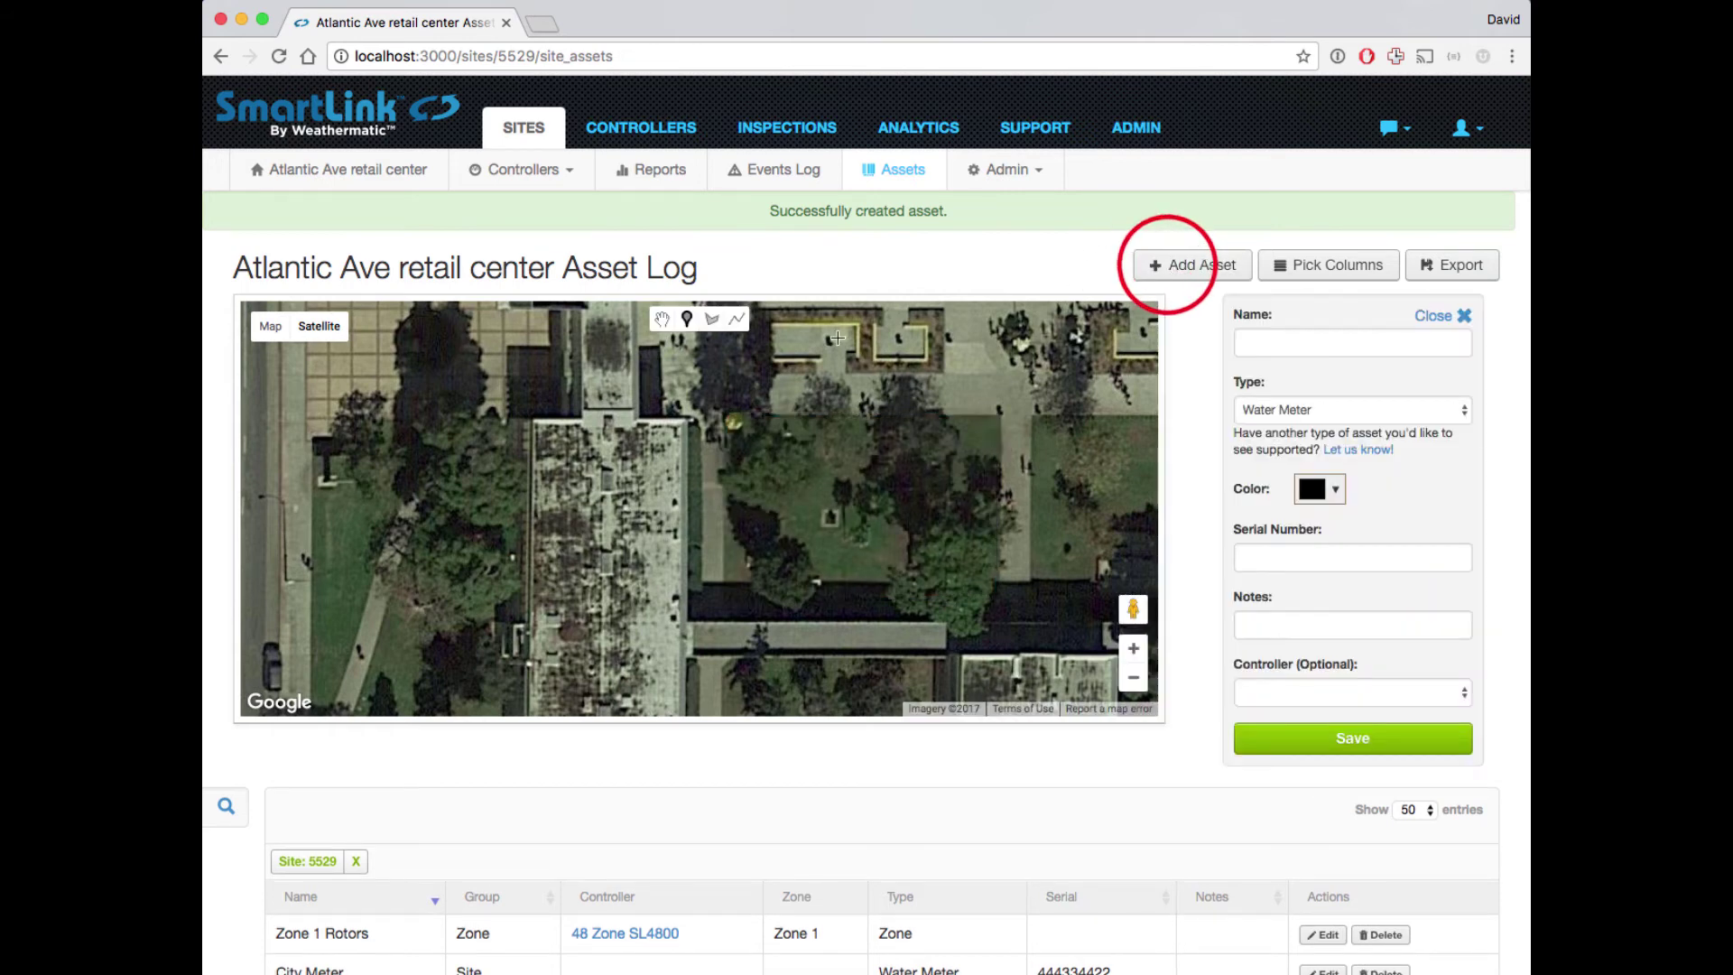
{"action": "left_click", "coordinate": [737, 320]}
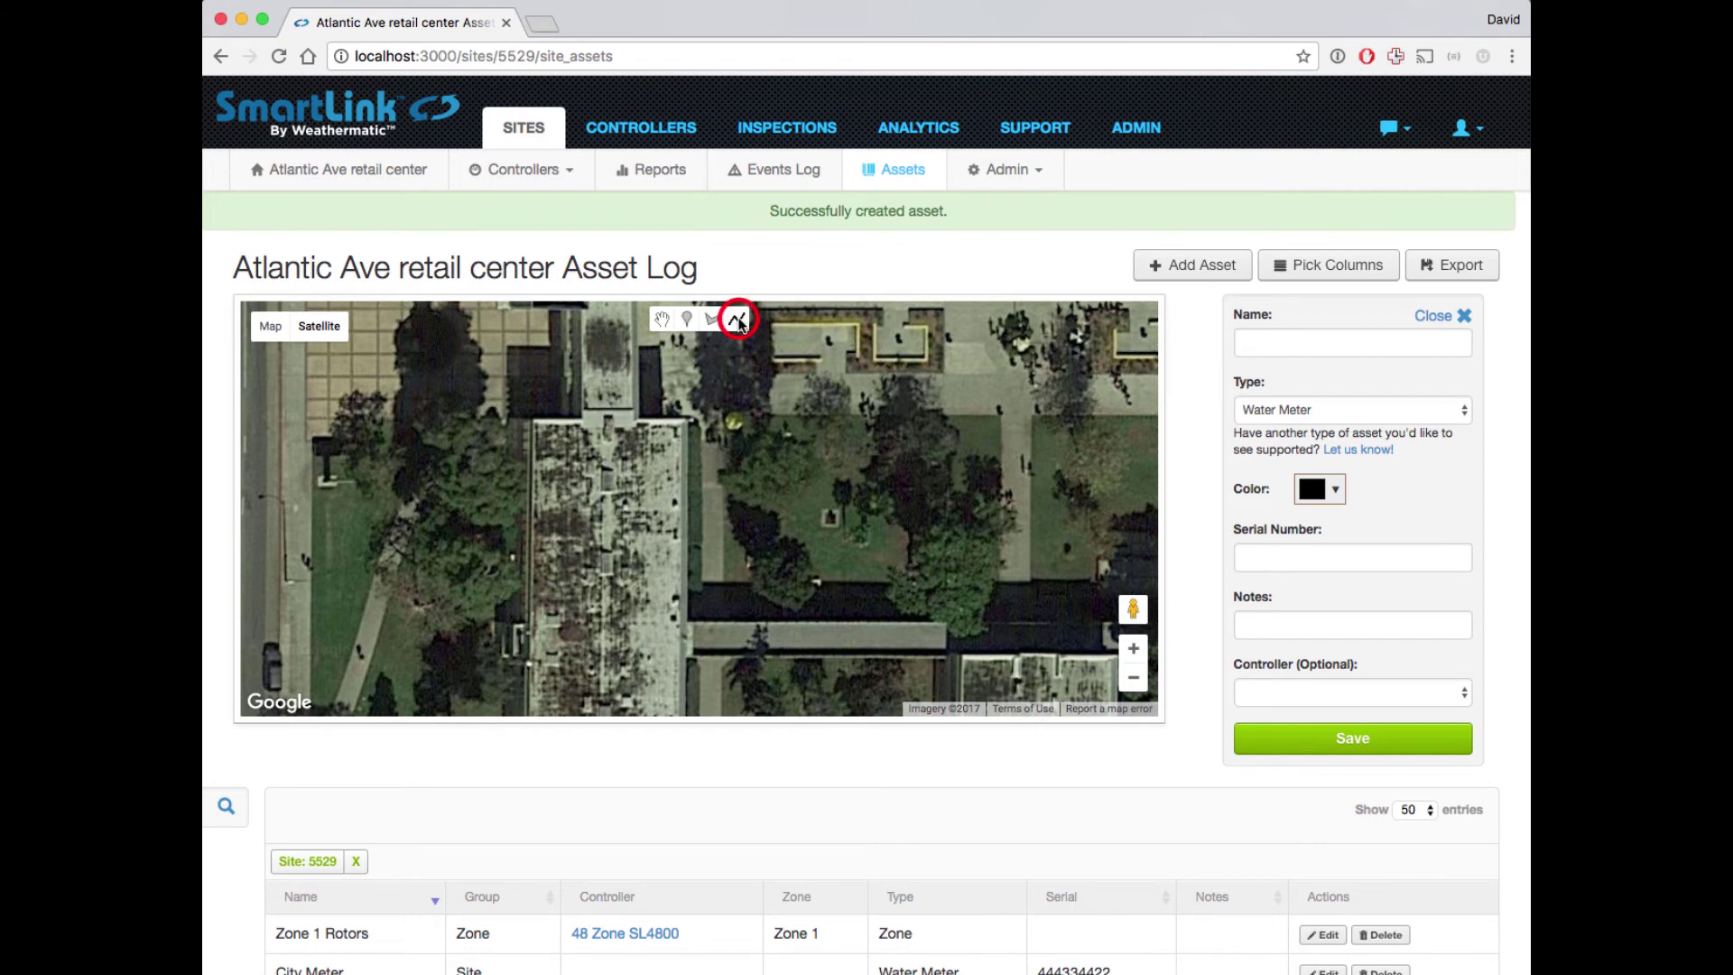
{"action": "left_click", "coordinate": [693, 425]}
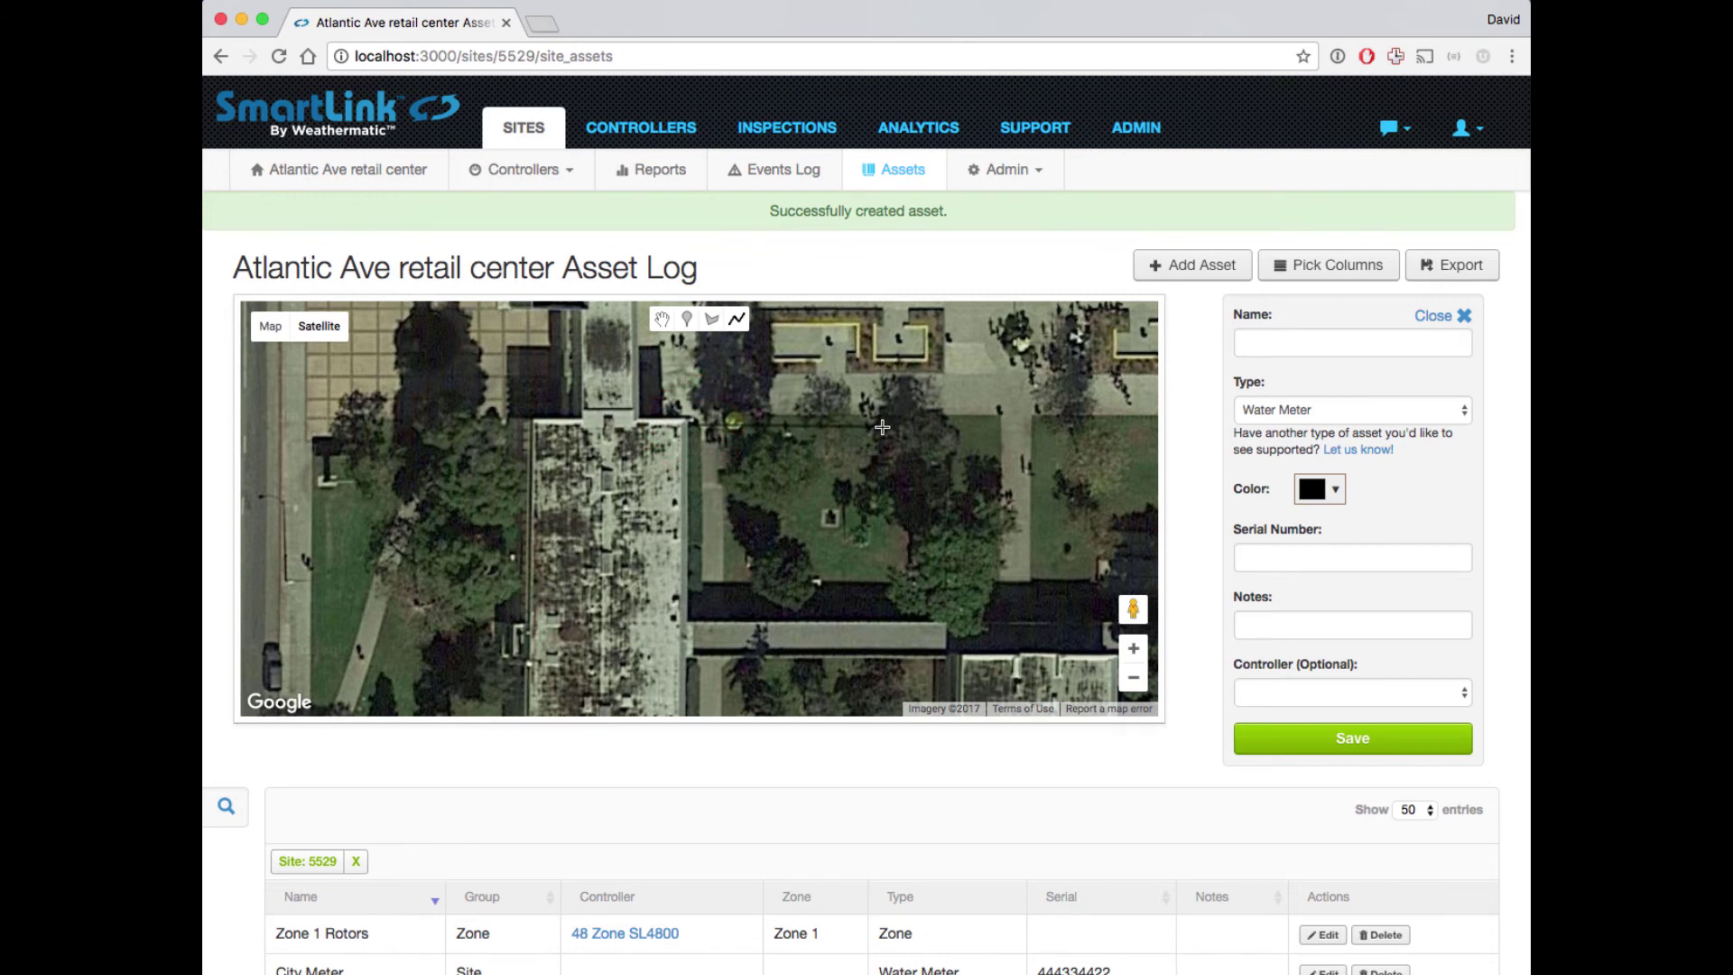
{"action": "left_click", "coordinate": [935, 425]}
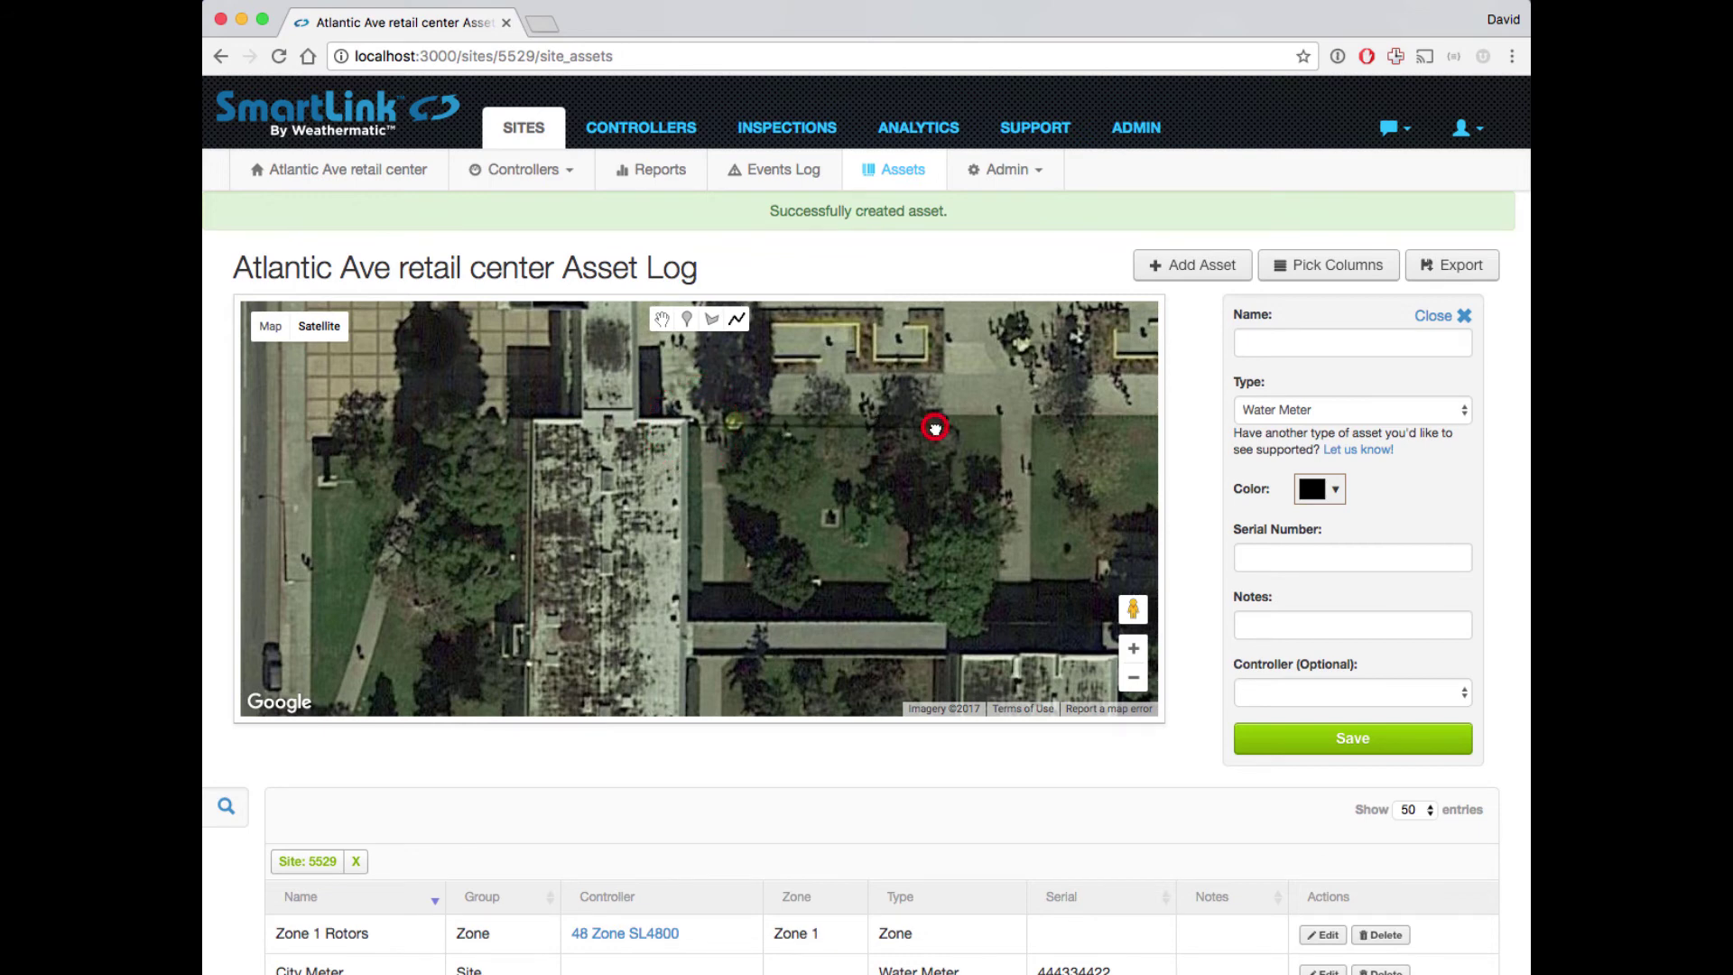
{"action": "left_click", "coordinate": [993, 474]}
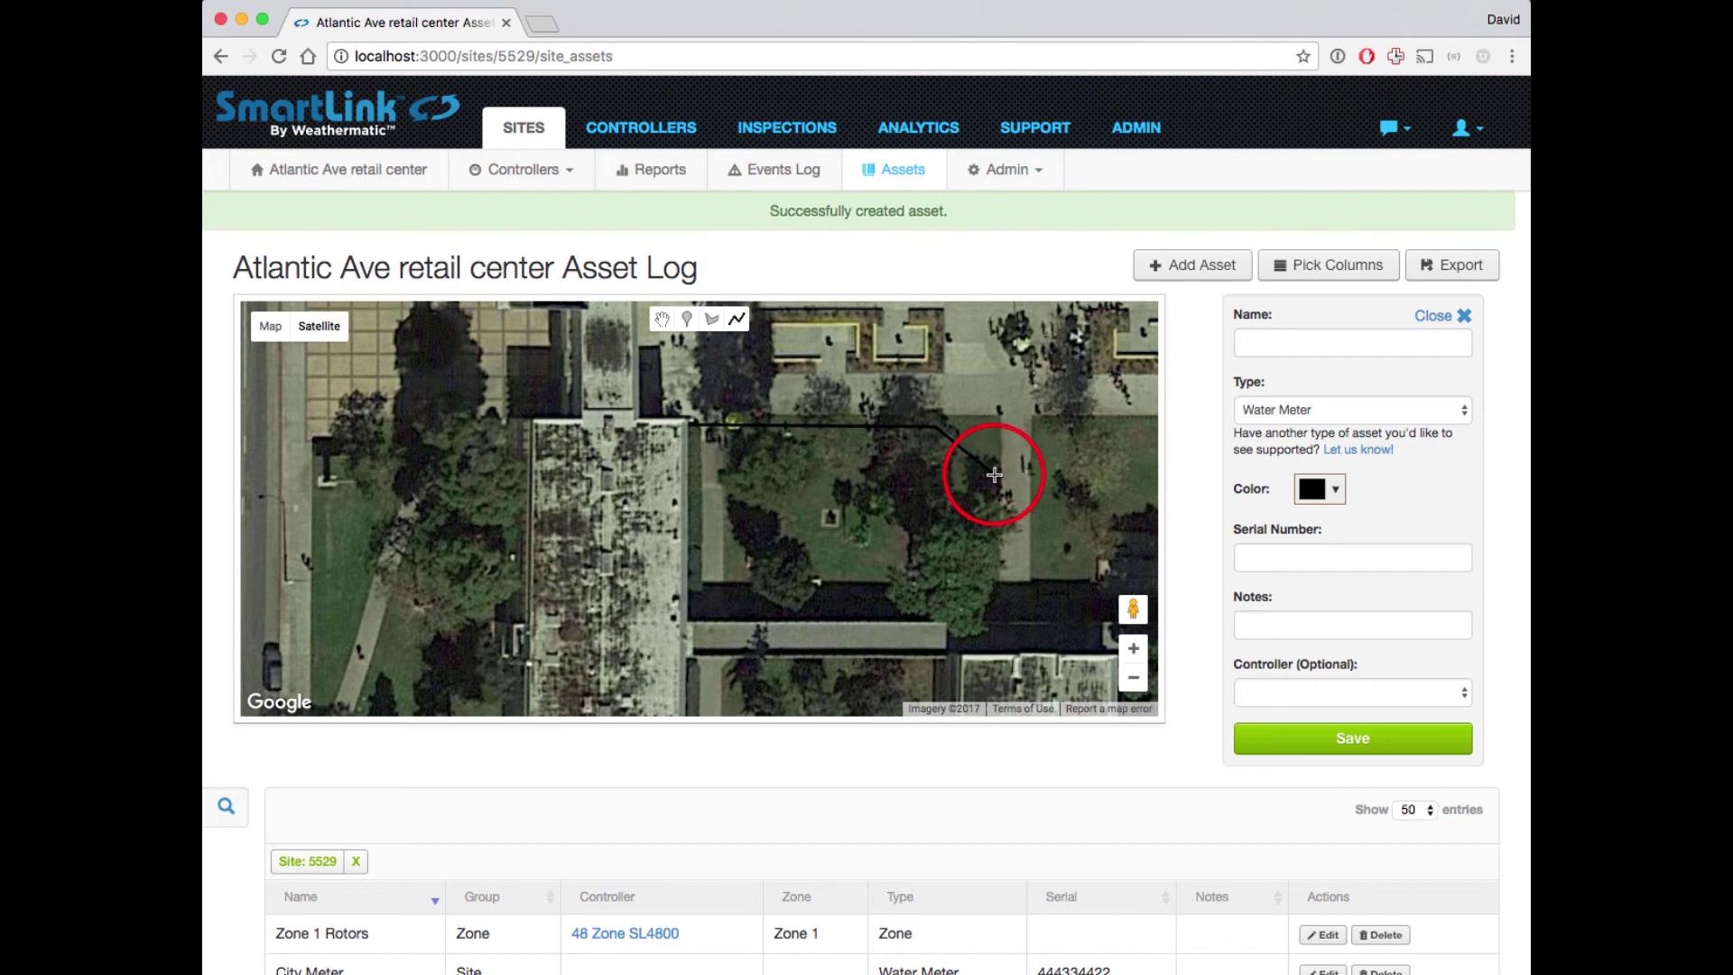
{"action": "double_click", "coordinate": [993, 475]}
Step: Name the line Zone 1 Lat Line, set type Lateral Line and colour blue
{"action": "left_click", "coordinate": [1273, 338]}
{"action": "type", "text": "Zone "}
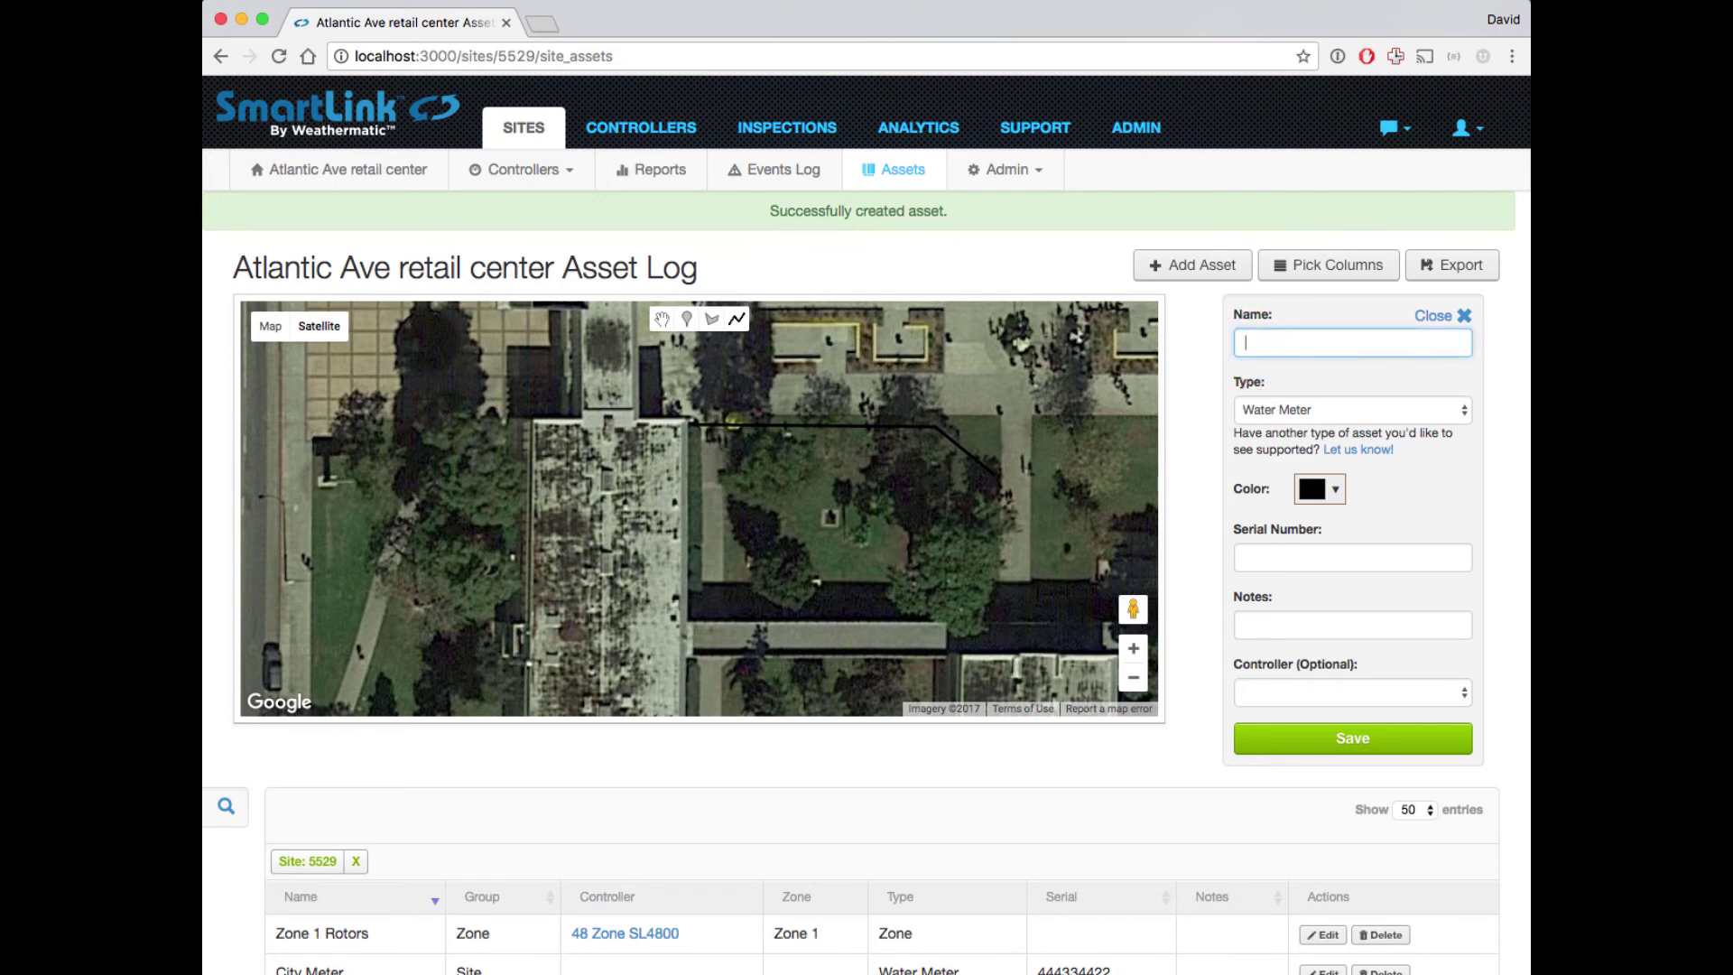
{"action": "type", "text": "1 Lat Line"}
{"action": "left_click", "coordinate": [1449, 409]}
{"action": "left_click", "coordinate": [1335, 693]}
{"action": "left_click", "coordinate": [1332, 490]}
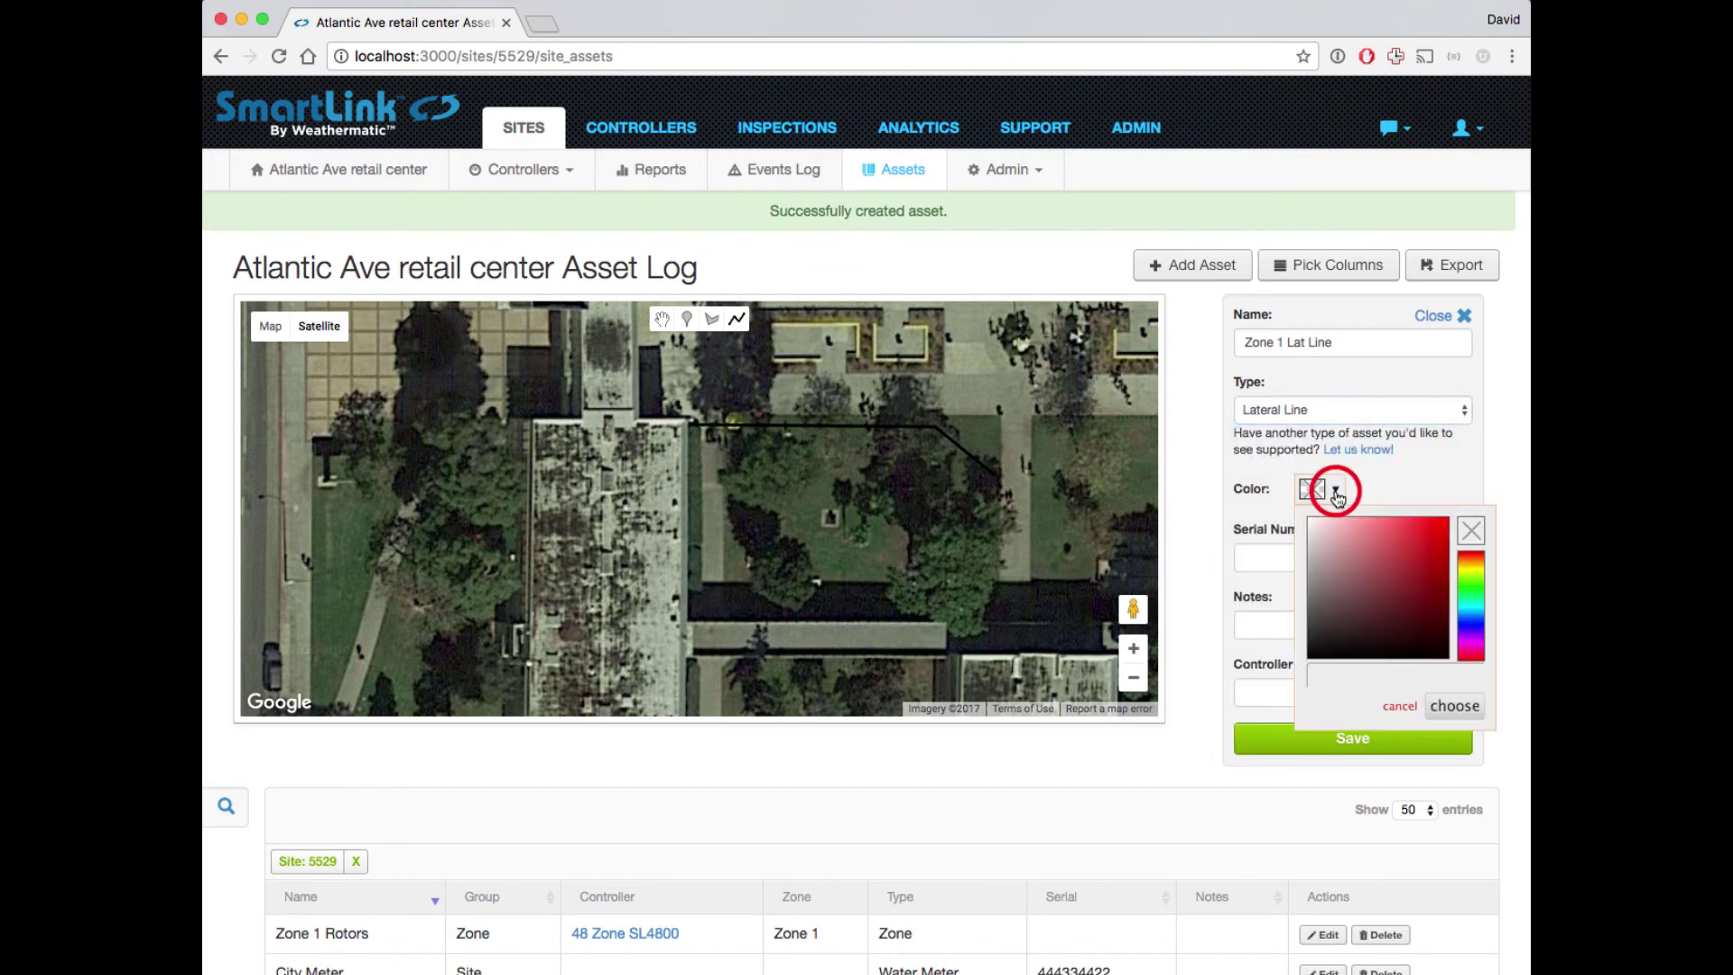
{"action": "left_click", "coordinate": [1470, 614]}
{"action": "left_click", "coordinate": [1421, 529]}
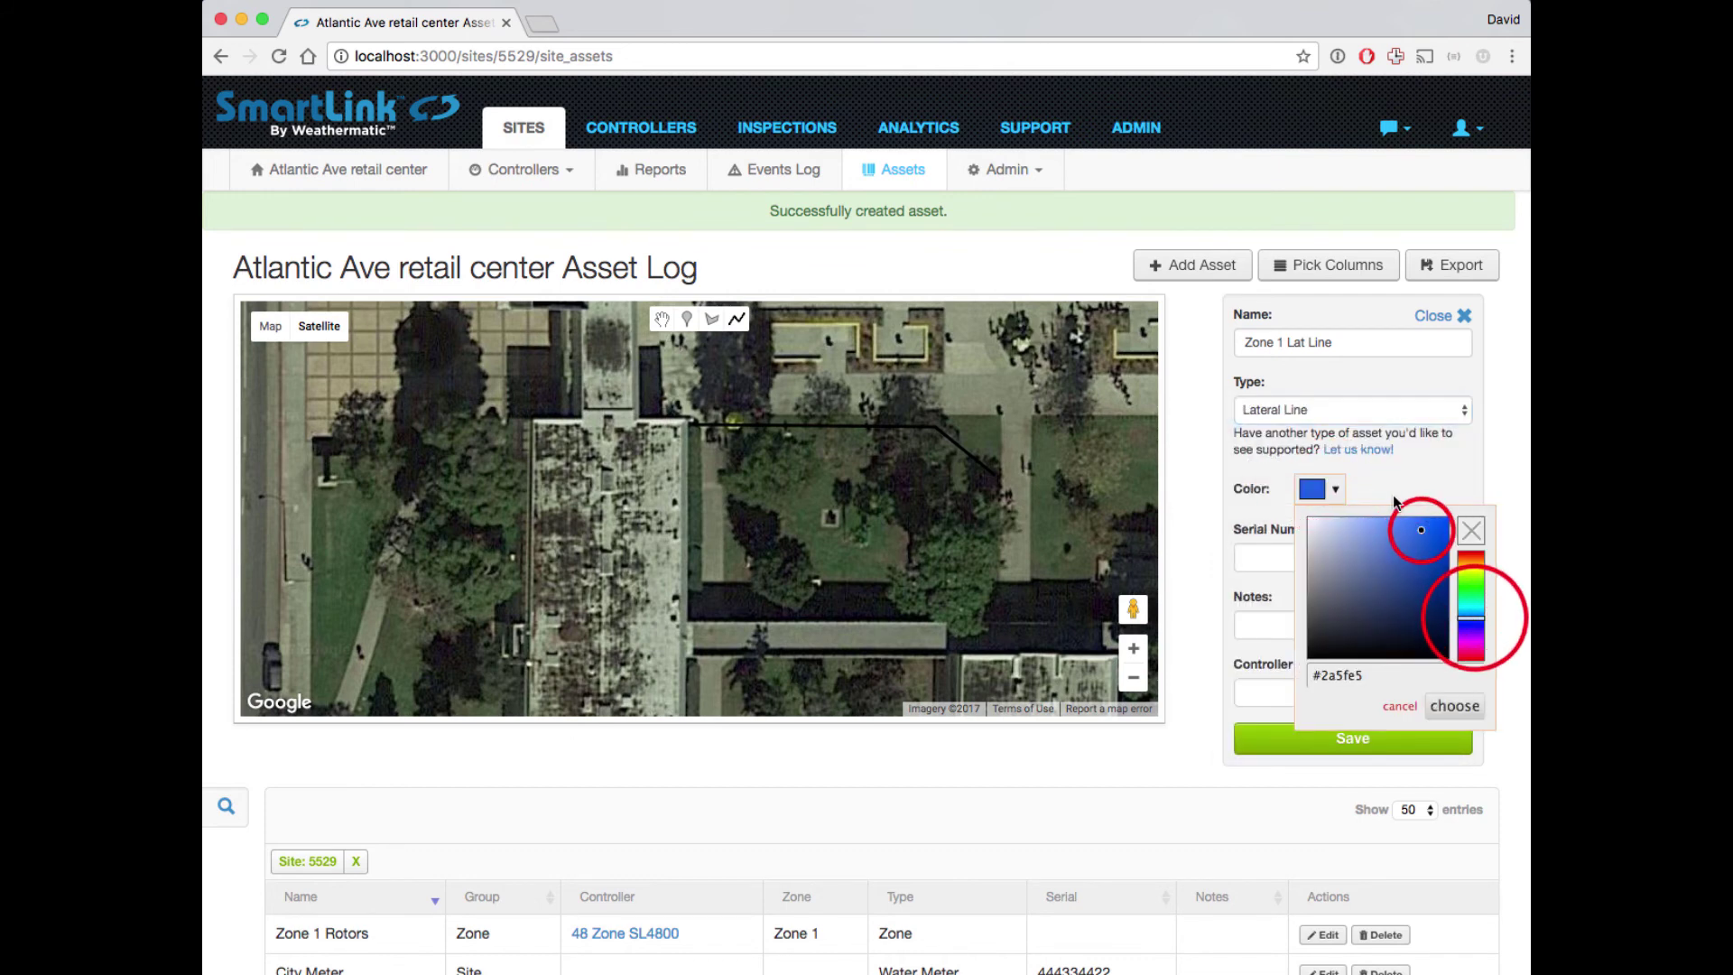
{"action": "left_click", "coordinate": [1387, 485]}
Step: Link the line to controller 48 Zone SL4800, Zone 1, and save it
{"action": "left_click", "coordinate": [1341, 691]}
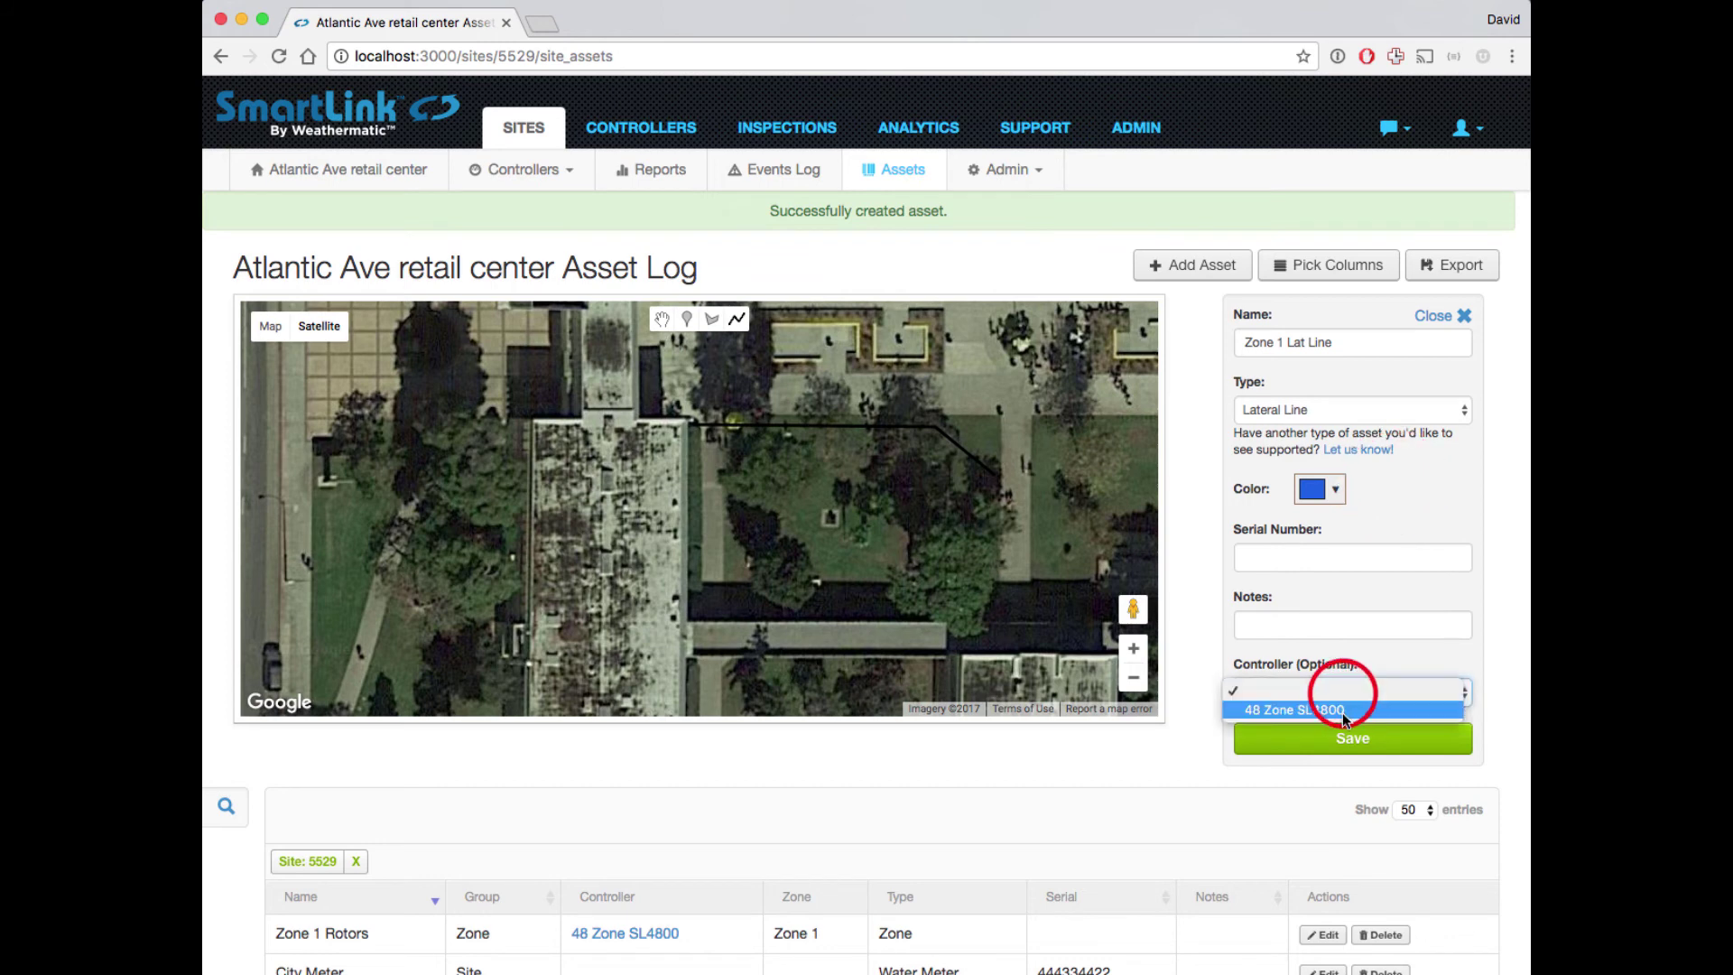
{"action": "left_click", "coordinate": [1347, 759]}
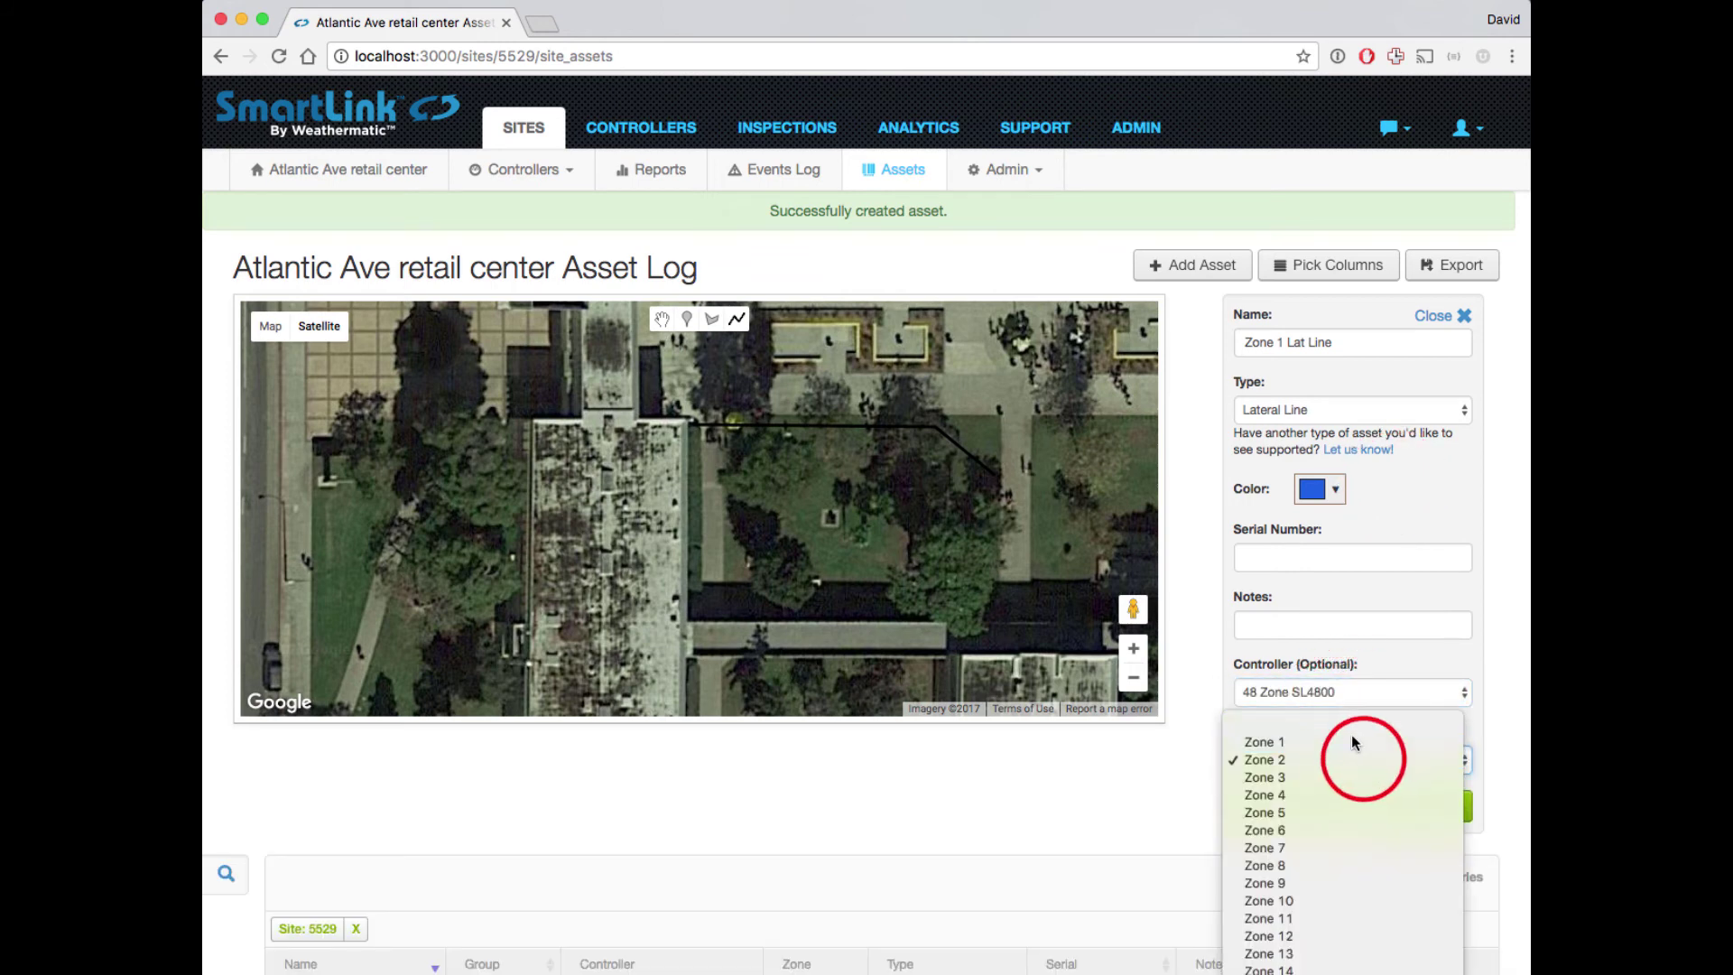
{"action": "left_click", "coordinate": [1361, 756]}
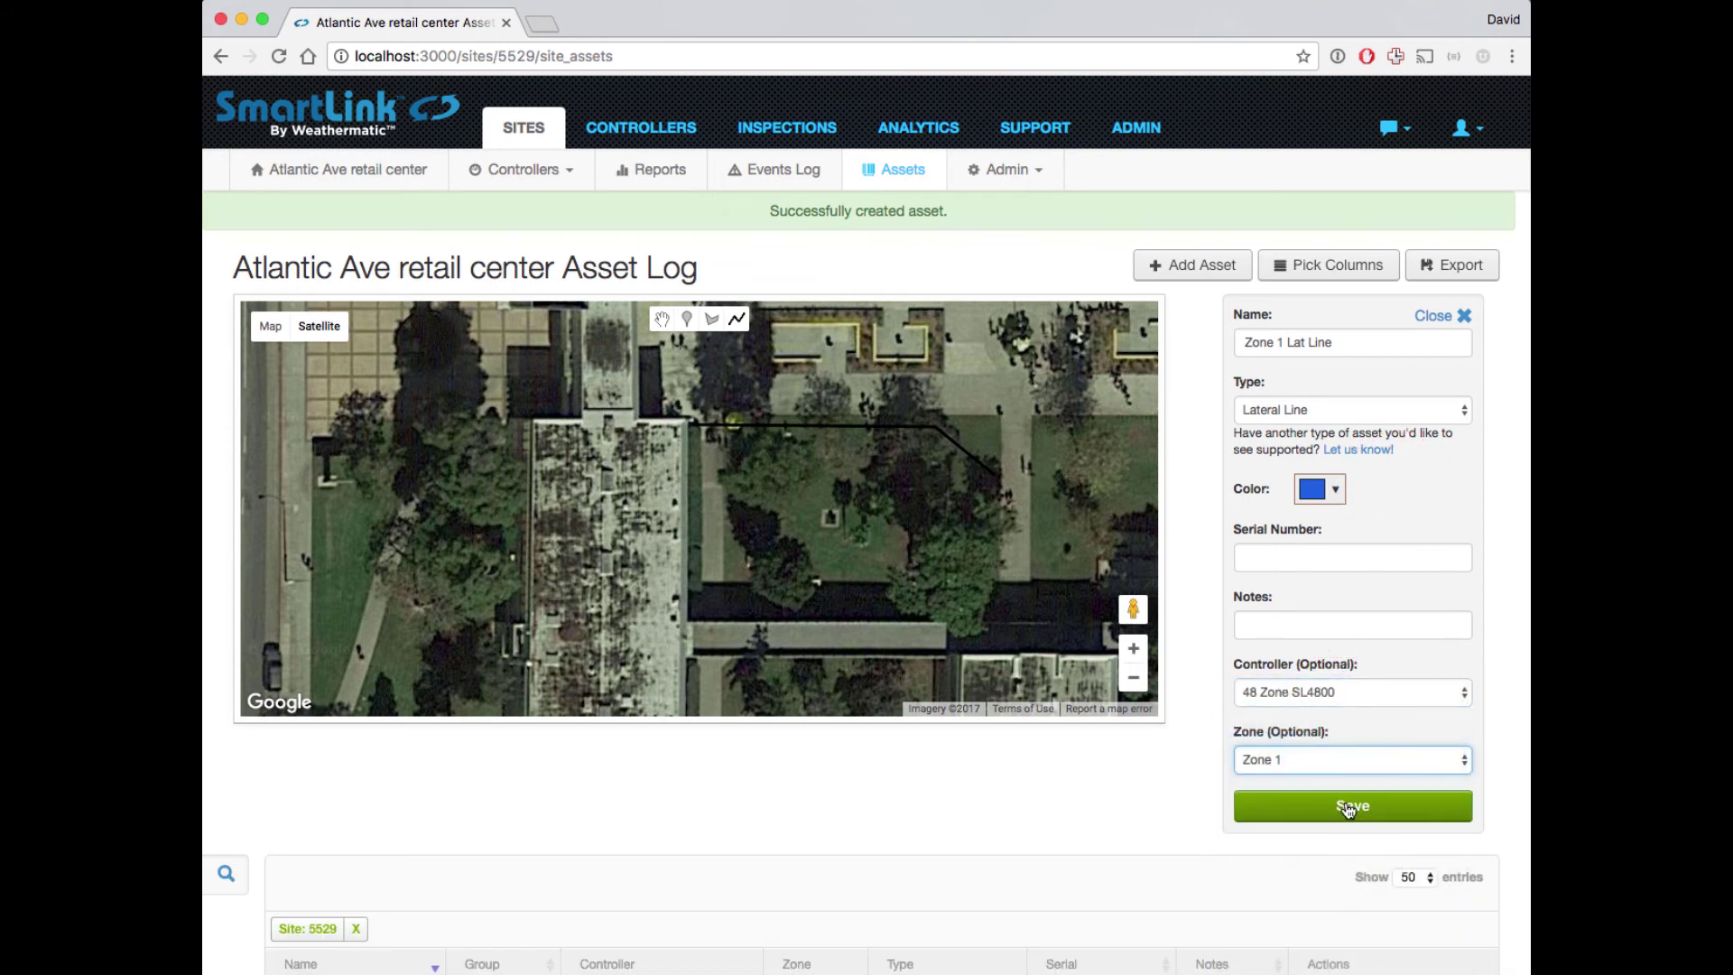
{"action": "left_click", "coordinate": [1349, 809]}
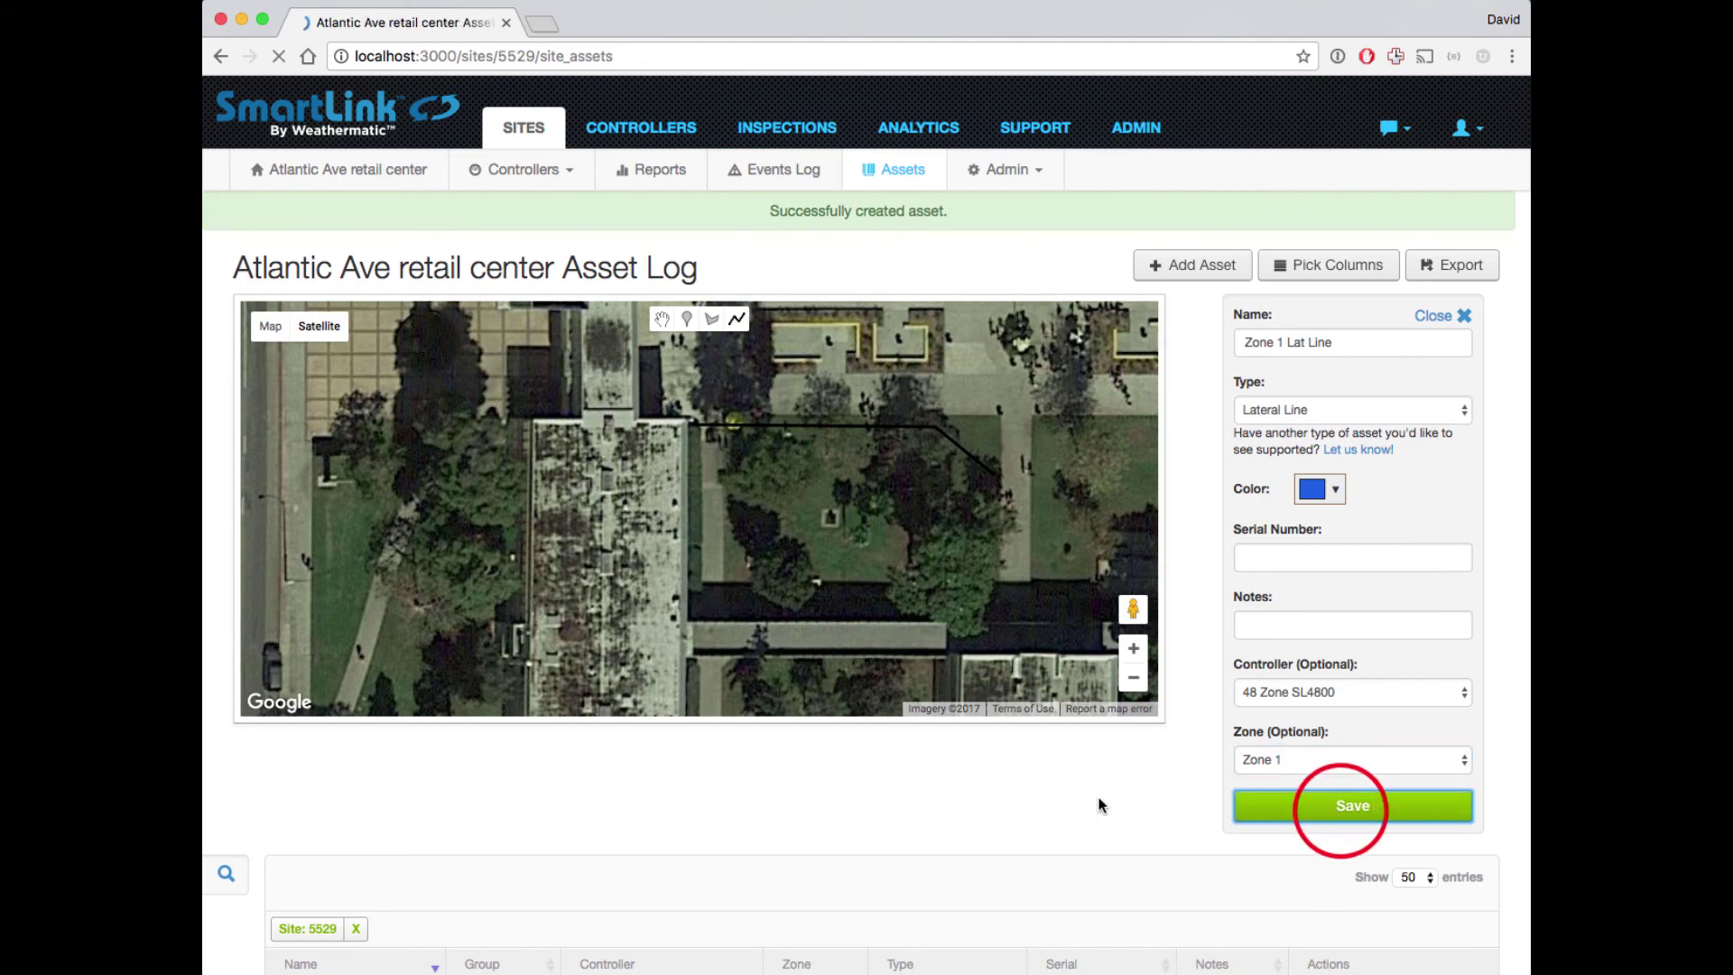